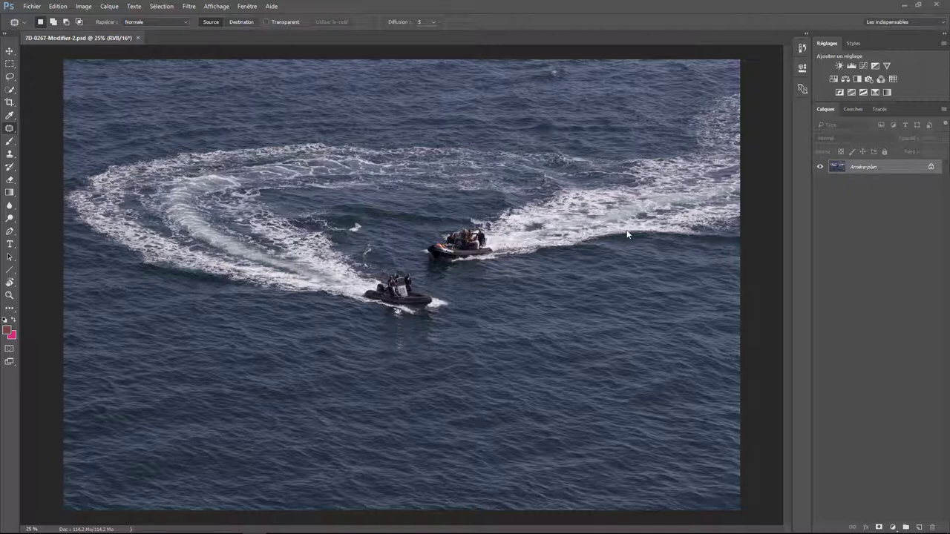
- Open the Image Size dialog and cancel it without changes
{"action": "left_click", "coordinate": [84, 6]}
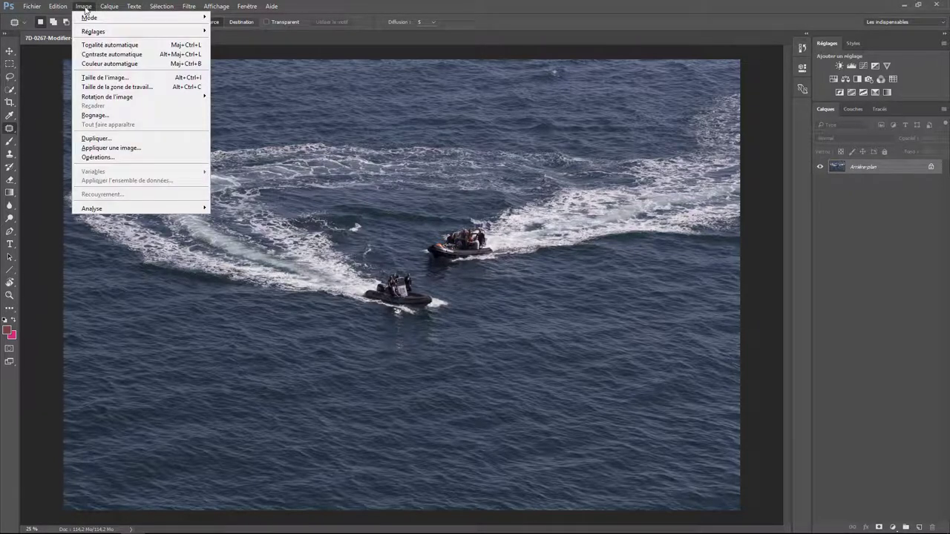
{"action": "left_click", "coordinate": [110, 77]}
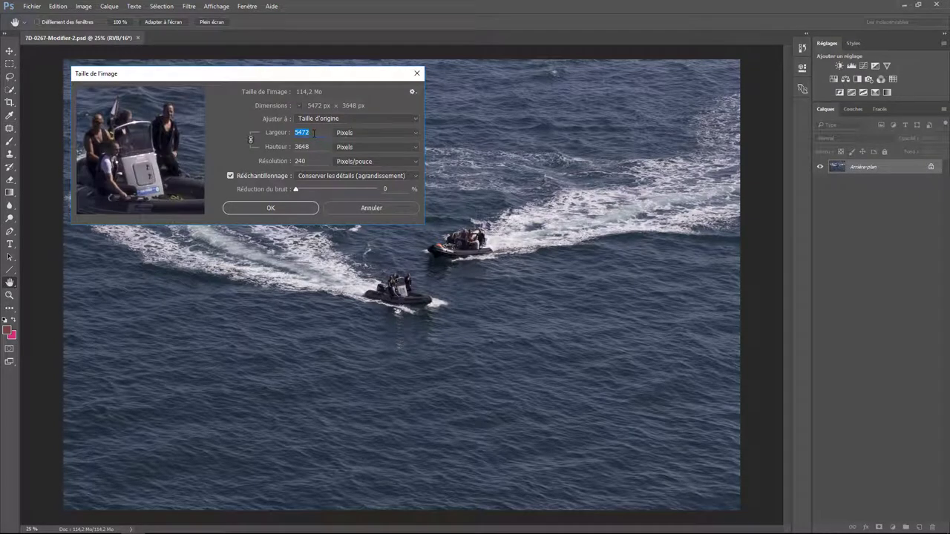
{"action": "left_click", "coordinate": [351, 206]}
{"action": "key", "text": "j"}
- Set the canvas width to 6000 px with a right-middle anchor
{"action": "left_click", "coordinate": [84, 5]}
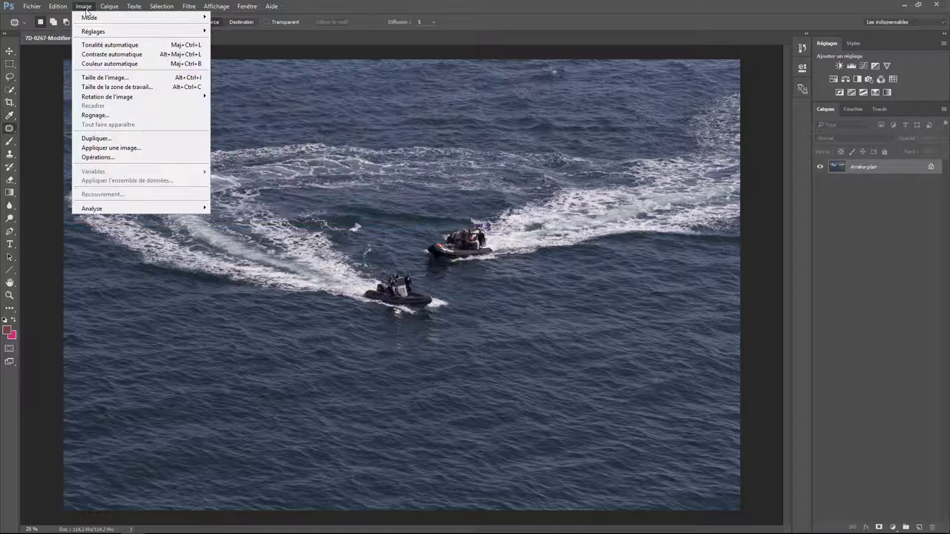
{"action": "left_click", "coordinate": [111, 86]}
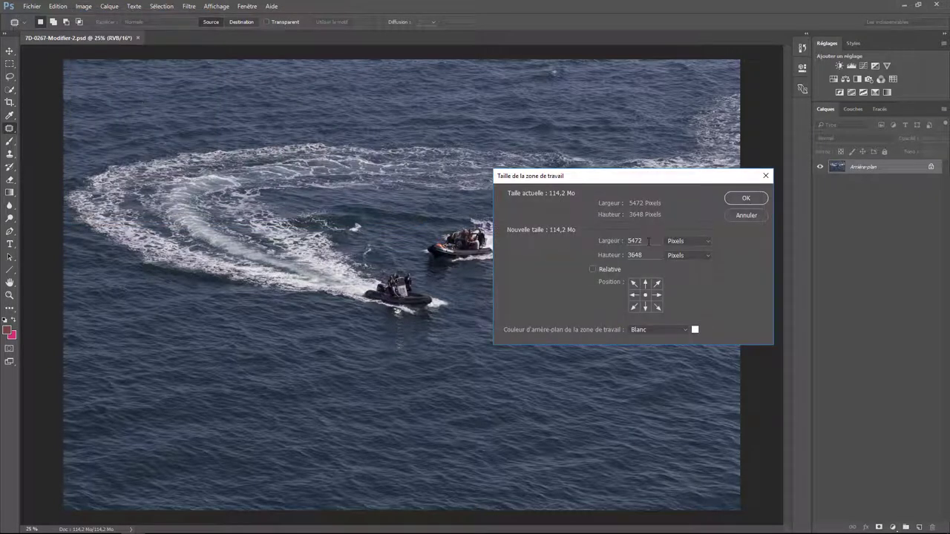
{"action": "type", "text": "6000"}
{"action": "left_click", "coordinate": [657, 296]}
{"action": "left_click", "coordinate": [746, 198]}
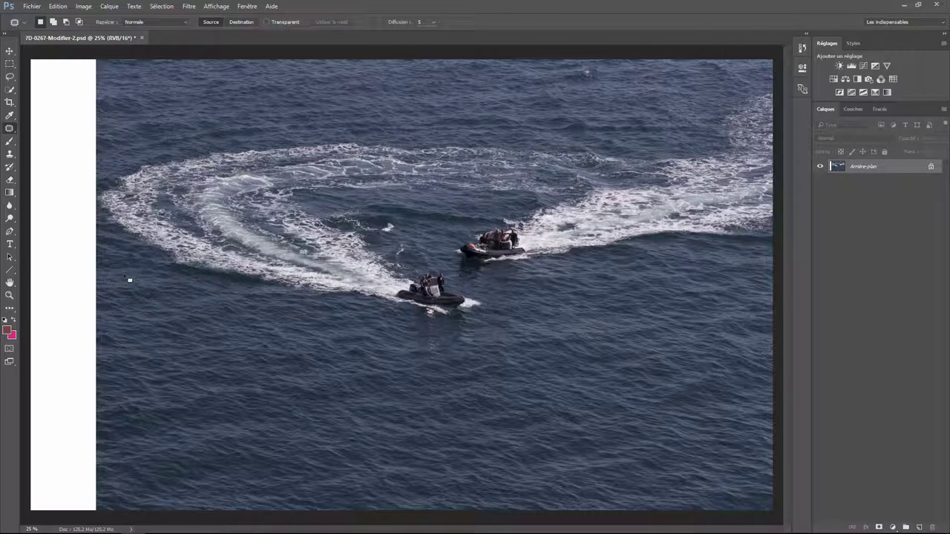
- Clone Stamp sea texture over the top, middle and lower parts of the white left strip
{"action": "left_click", "coordinate": [10, 154]}
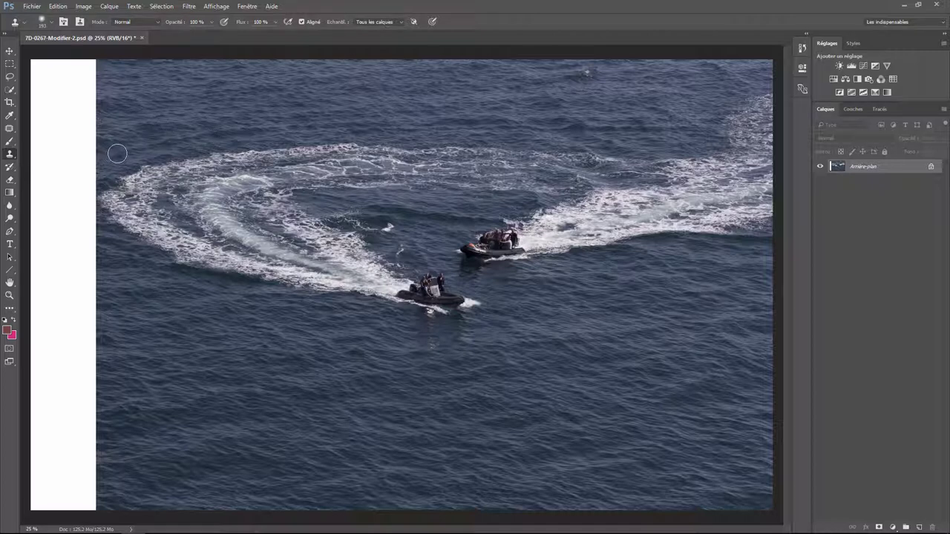
{"action": "mouse_move", "coordinate": [112, 153]}
{"action": "left_mouse_down"}
{"action": "mouse_move", "coordinate": [61, 174]}
{"action": "mouse_move", "coordinate": [102, 143]}
{"action": "mouse_move", "coordinate": [59, 156]}
{"action": "mouse_move", "coordinate": [72, 140]}
{"action": "mouse_move", "coordinate": [60, 131]}
{"action": "mouse_move", "coordinate": [97, 119]}
{"action": "mouse_move", "coordinate": [94, 106]}
{"action": "mouse_move", "coordinate": [37, 95]}
{"action": "mouse_move", "coordinate": [94, 78]}
{"action": "mouse_move", "coordinate": [67, 91]}
{"action": "left_mouse_up"}
{"action": "mouse_move", "coordinate": [220, 80]}
{"action": "left_mouse_down"}
{"action": "mouse_move", "coordinate": [37, 78]}
{"action": "mouse_move", "coordinate": [144, 69]}
{"action": "left_mouse_up"}
{"action": "left_click_drag", "start_coordinate": [34, 105], "coordinate": [93, 76]}
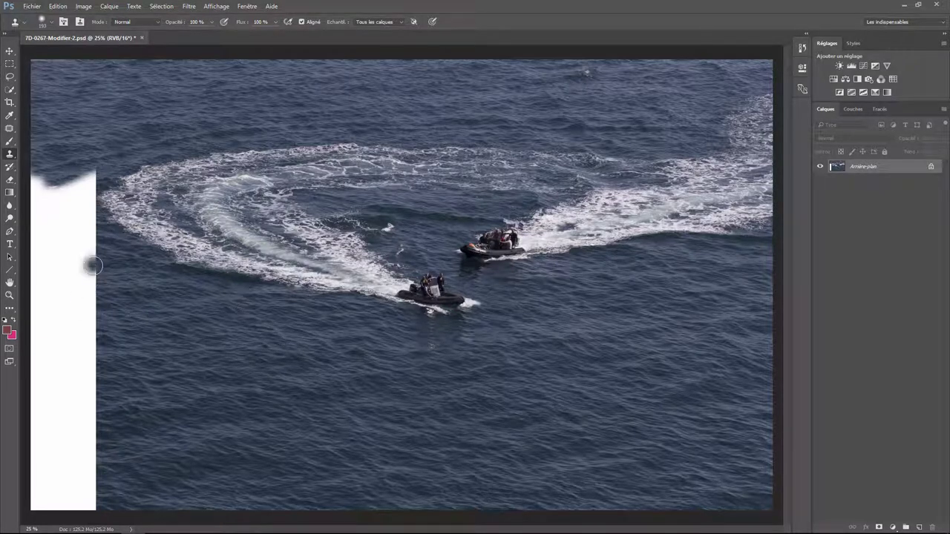
{"action": "mouse_move", "coordinate": [92, 265]}
{"action": "left_mouse_down"}
{"action": "mouse_move", "coordinate": [53, 290]}
{"action": "mouse_move", "coordinate": [74, 310]}
{"action": "mouse_move", "coordinate": [46, 296]}
{"action": "mouse_move", "coordinate": [81, 334]}
{"action": "mouse_move", "coordinate": [81, 377]}
{"action": "mouse_move", "coordinate": [40, 364]}
{"action": "mouse_move", "coordinate": [70, 339]}
{"action": "mouse_move", "coordinate": [81, 443]}
{"action": "mouse_move", "coordinate": [50, 404]}
{"action": "mouse_move", "coordinate": [37, 423]}
{"action": "mouse_move", "coordinate": [78, 505]}
{"action": "mouse_move", "coordinate": [26, 457]}
{"action": "left_mouse_up"}
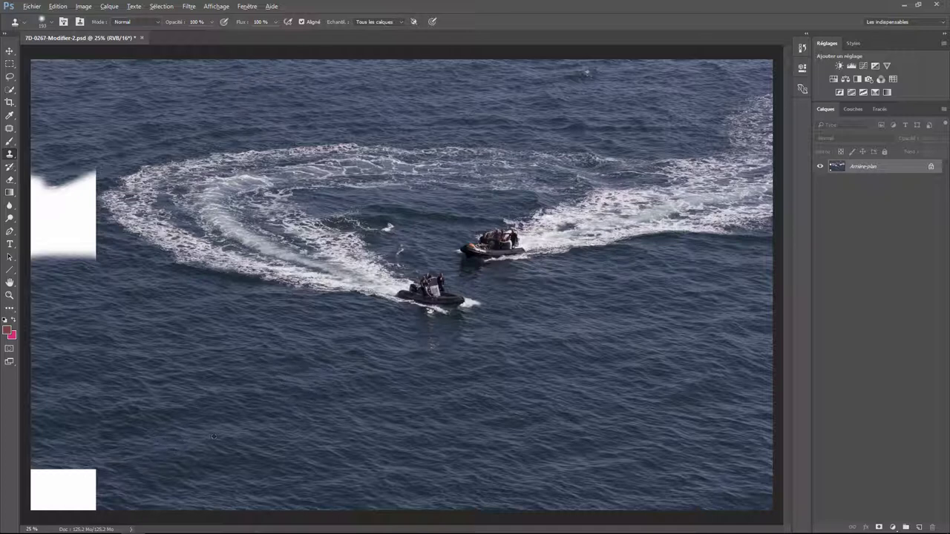
{"action": "mouse_move", "coordinate": [97, 477]}
{"action": "left_mouse_down"}
{"action": "mouse_move", "coordinate": [89, 498]}
{"action": "mouse_move", "coordinate": [29, 500]}
{"action": "mouse_move", "coordinate": [21, 471]}
{"action": "left_mouse_up"}
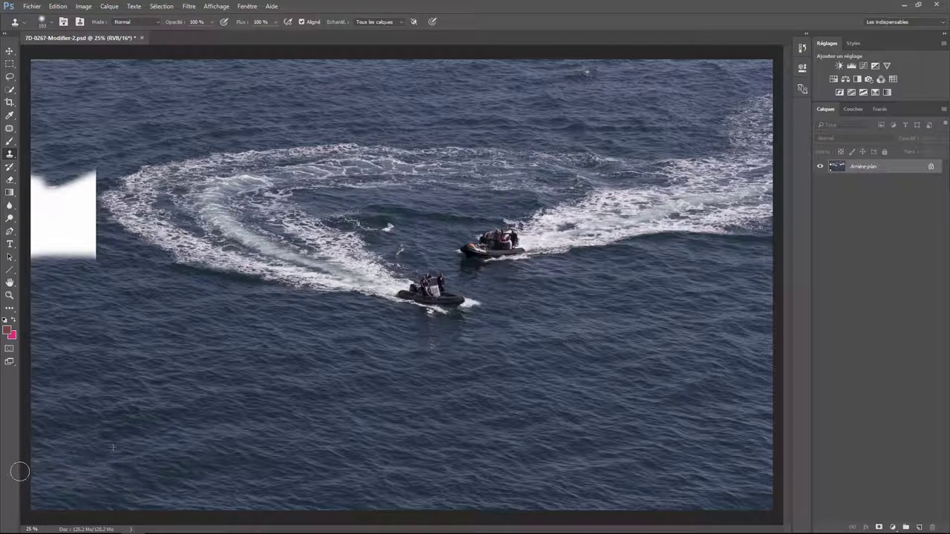
- Resample lower-left sea, clone it into the lower-left corner, and undo one misplaced stamp
{"action": "left_click", "coordinate": [178, 406], "text": "alt"}
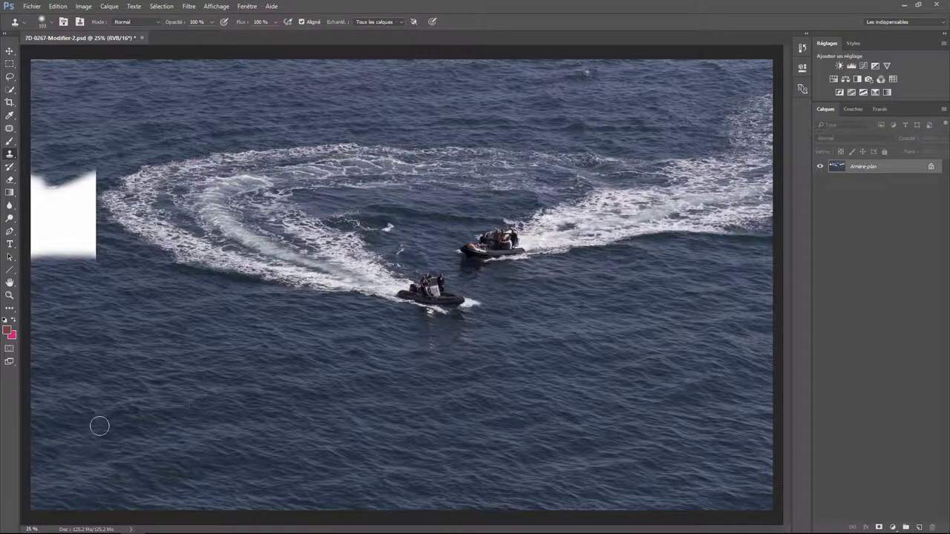
{"action": "left_click_drag", "start_coordinate": [89, 430], "coordinate": [16, 447]}
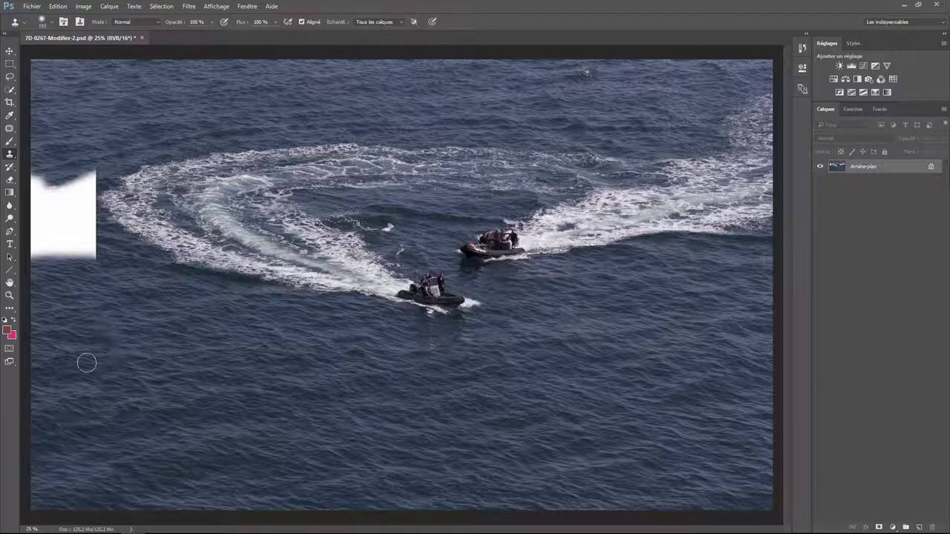
{"action": "mouse_move", "coordinate": [87, 362]}
{"action": "left_mouse_down"}
{"action": "mouse_move", "coordinate": [26, 381]}
{"action": "mouse_move", "coordinate": [39, 379]}
{"action": "left_mouse_up"}
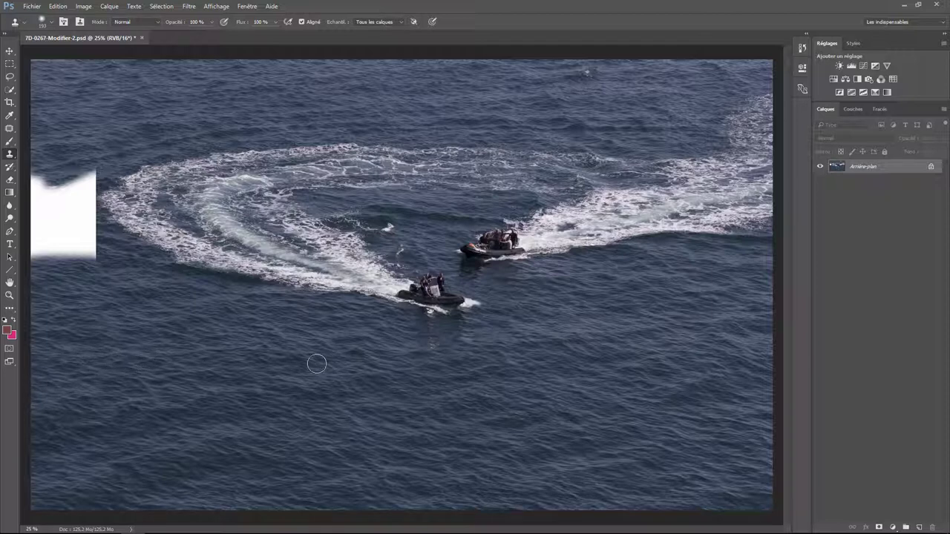
{"action": "left_click", "coordinate": [58, 195]}
{"action": "key", "text": "ctrl+z"}
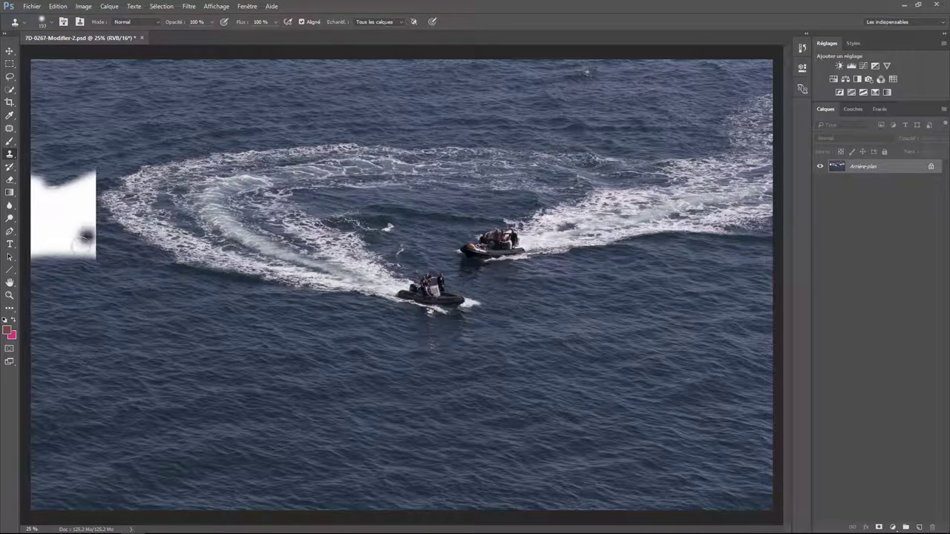
- Paint cloned sea over the white patch beside the wake, from bottom to top
{"action": "left_click_drag", "start_coordinate": [96, 250], "coordinate": [41, 251]}
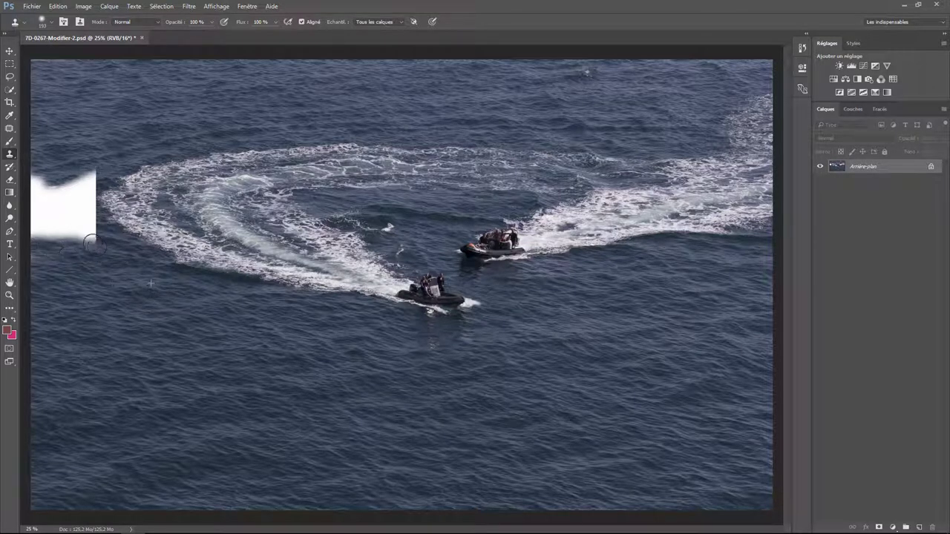
{"action": "left_click_drag", "start_coordinate": [97, 239], "coordinate": [34, 234]}
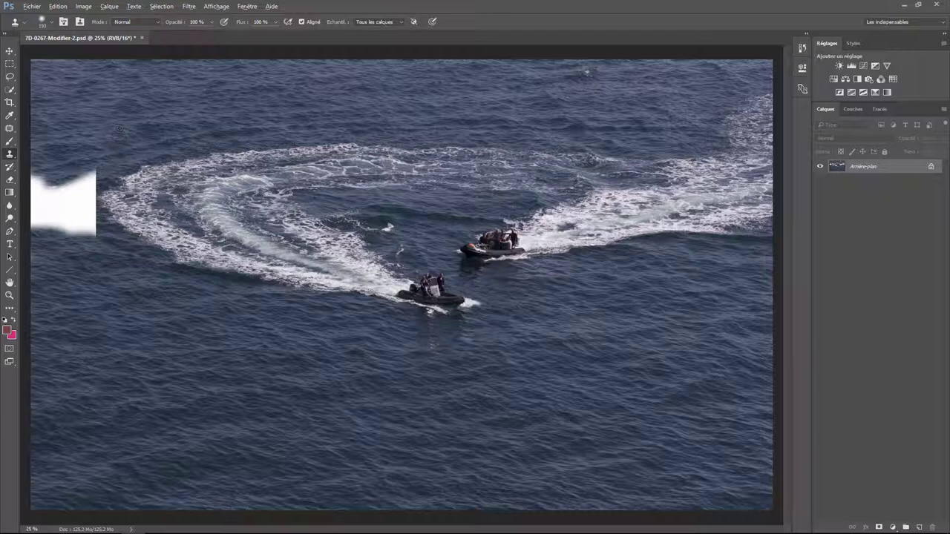
{"action": "left_click_drag", "start_coordinate": [89, 178], "coordinate": [34, 175]}
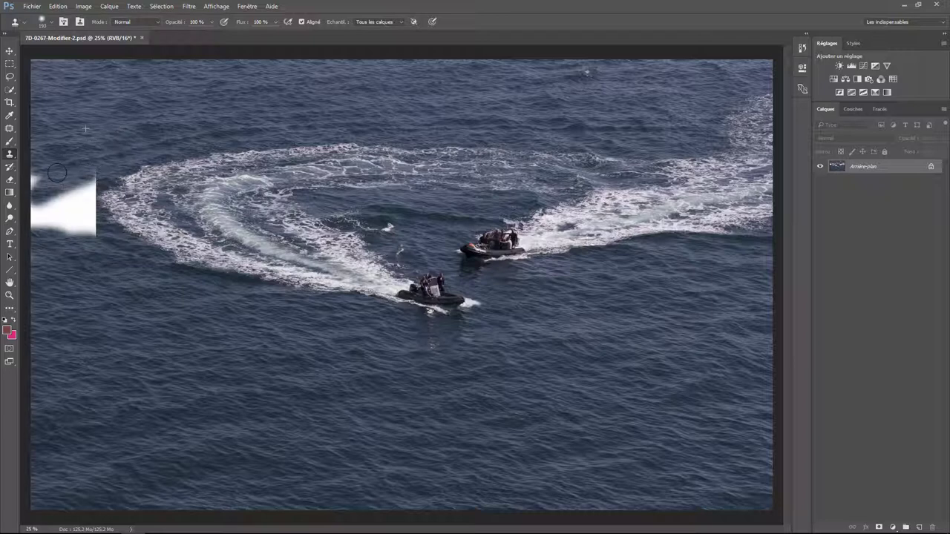
{"action": "left_click_drag", "start_coordinate": [63, 215], "coordinate": [32, 211]}
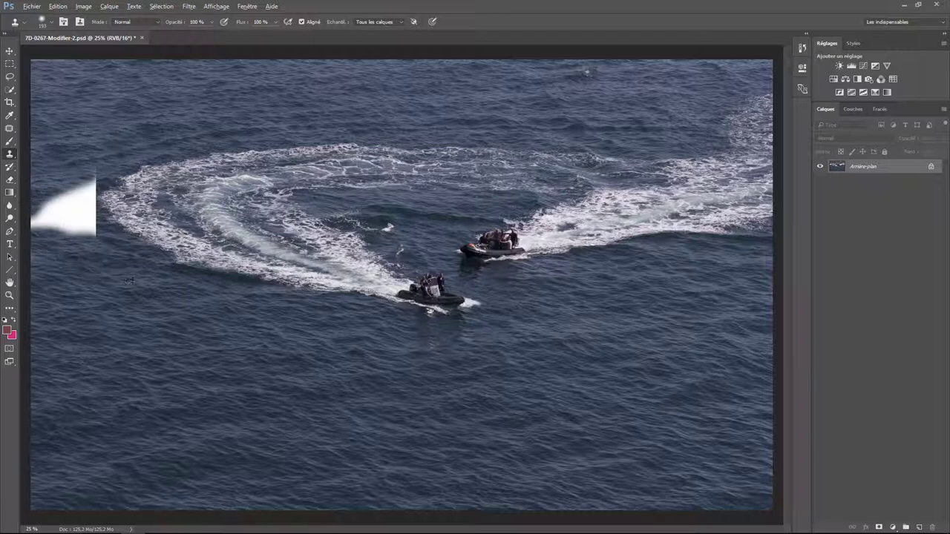
{"action": "mouse_move", "coordinate": [57, 222]}
{"action": "left_mouse_down"}
{"action": "mouse_move", "coordinate": [89, 215]}
{"action": "mouse_move", "coordinate": [57, 214]}
{"action": "mouse_move", "coordinate": [65, 194]}
{"action": "left_mouse_up"}
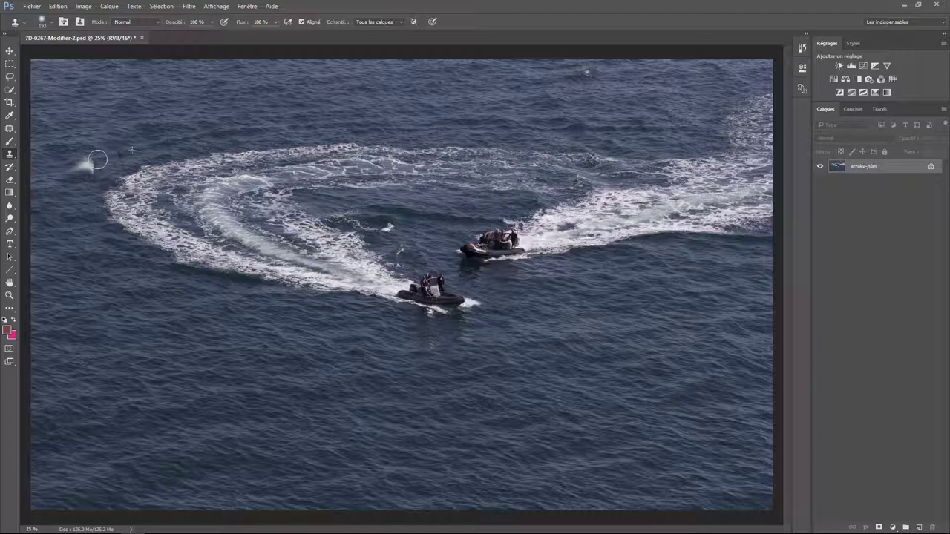
{"action": "left_click_drag", "start_coordinate": [82, 168], "coordinate": [94, 162]}
- Clone sea over the leftover white speck near the wake's left end
{"action": "left_click", "coordinate": [51, 173]}
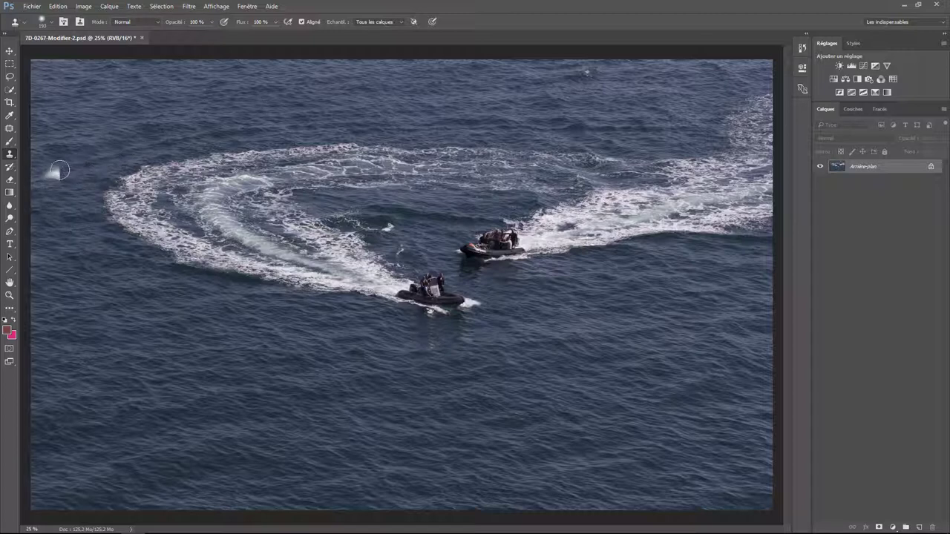
{"action": "left_click_drag", "start_coordinate": [59, 170], "coordinate": [56, 176]}
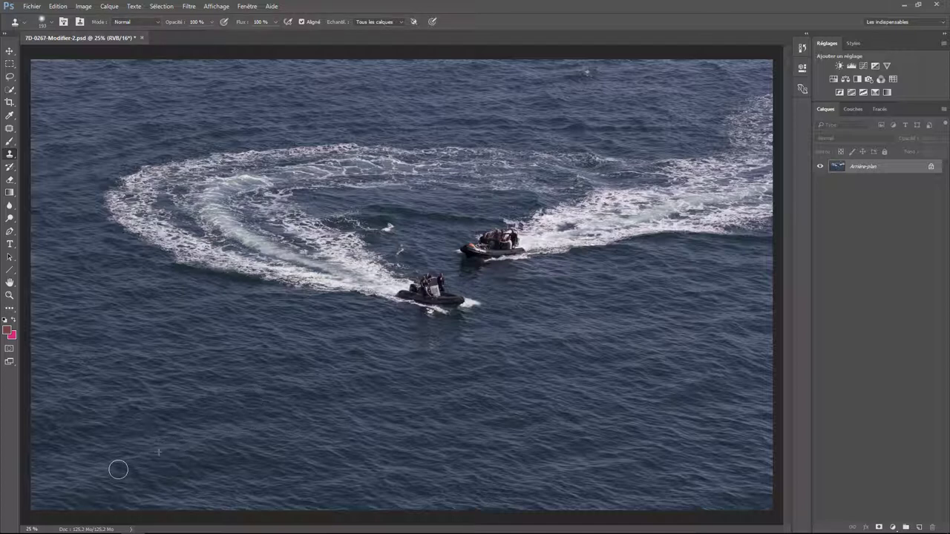
{"action": "left_click_drag", "start_coordinate": [118, 469], "coordinate": [116, 500]}
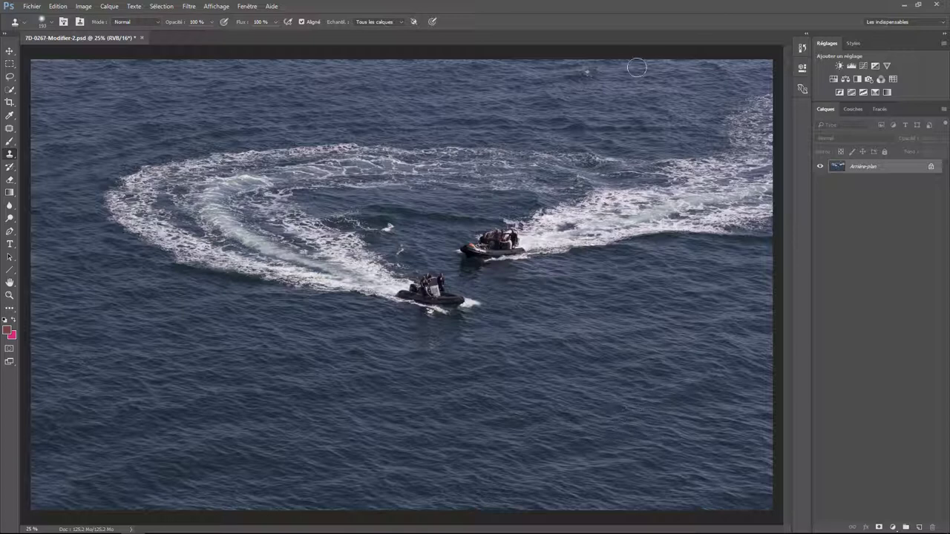
- Lasso-select a patch of open sea to the lower right of the wake
{"action": "left_click", "coordinate": [10, 77]}
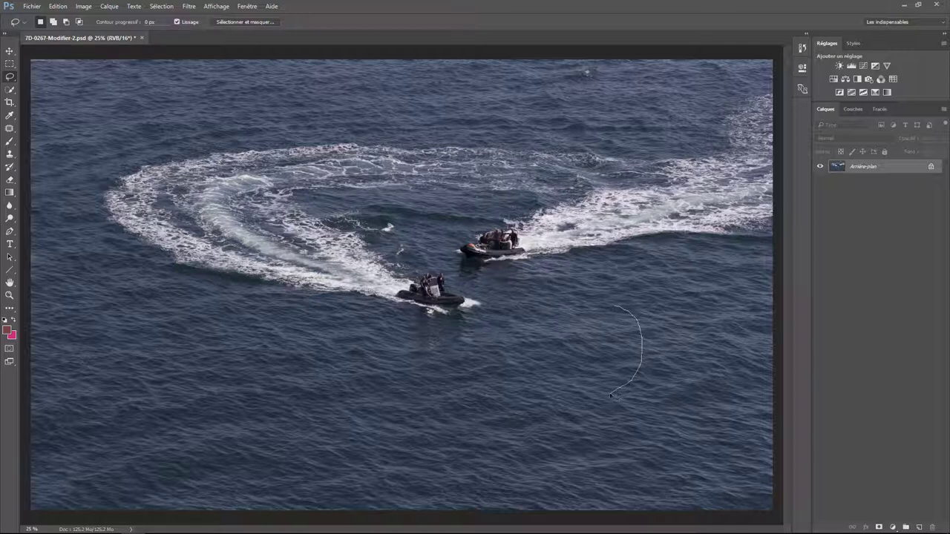
{"action": "left_click_drag", "start_coordinate": [610, 396], "coordinate": [612, 367]}
{"action": "left_click", "coordinate": [632, 371]}
{"action": "mouse_move", "coordinate": [644, 336]}
{"action": "left_mouse_down"}
{"action": "mouse_move", "coordinate": [639, 366]}
{"action": "mouse_move", "coordinate": [608, 396]}
{"action": "left_mouse_up"}
{"action": "mouse_move", "coordinate": [609, 397]}
{"action": "left_mouse_down"}
{"action": "mouse_move", "coordinate": [737, 440]}
{"action": "mouse_move", "coordinate": [760, 290]}
{"action": "left_mouse_up"}
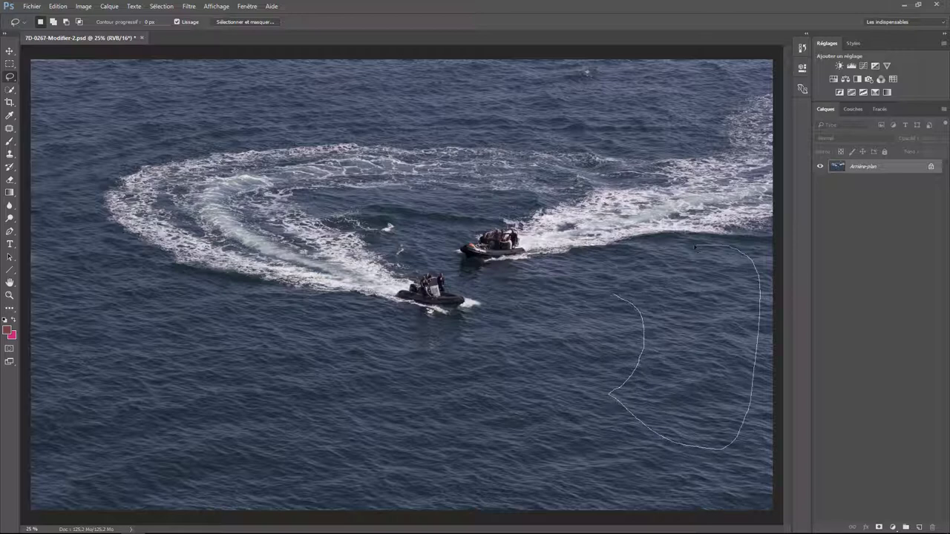
{"action": "left_click_drag", "start_coordinate": [617, 290], "coordinate": [616, 292]}
- Feather the sea selection by about 29.9 px in Select and Mask
{"action": "right_click", "coordinate": [682, 331]}
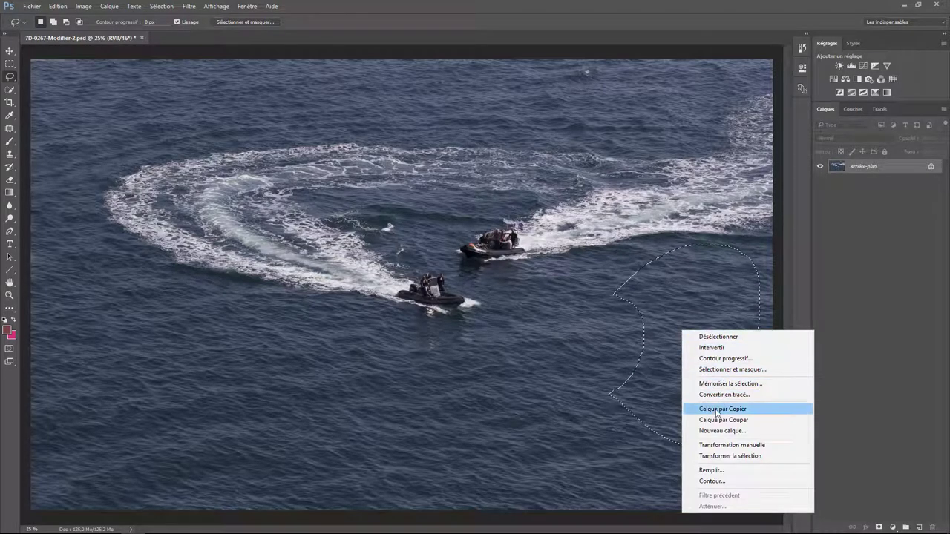
{"action": "left_click", "coordinate": [256, 26]}
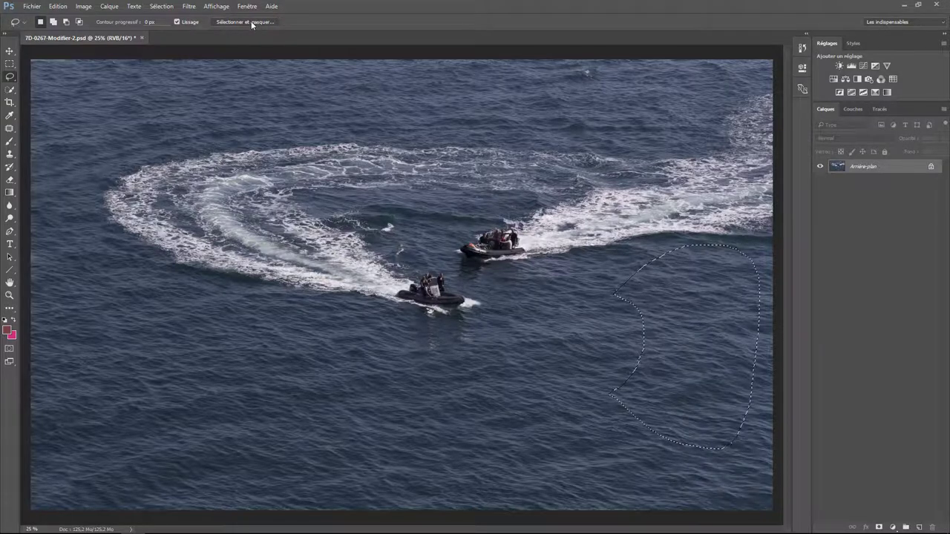
{"action": "left_click", "coordinate": [251, 22]}
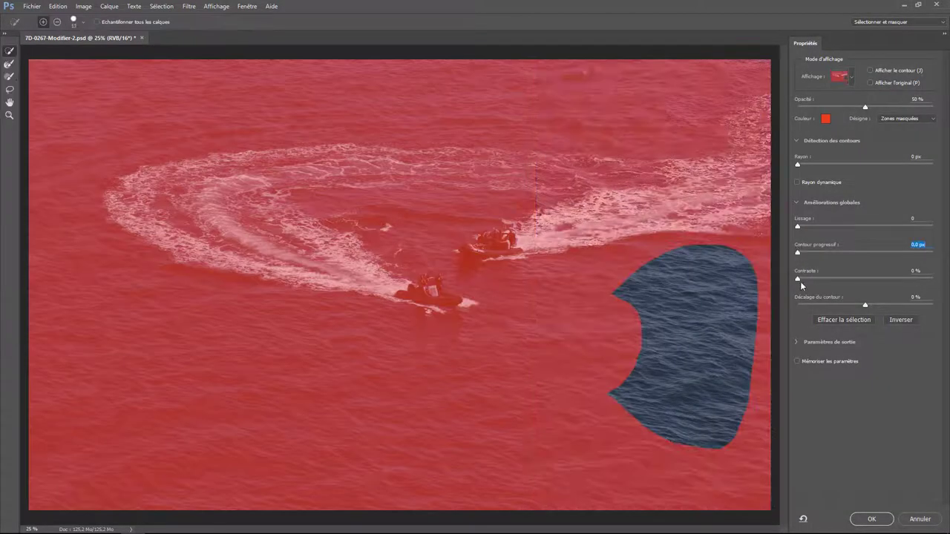
{"action": "left_click_drag", "start_coordinate": [799, 251], "coordinate": [862, 254]}
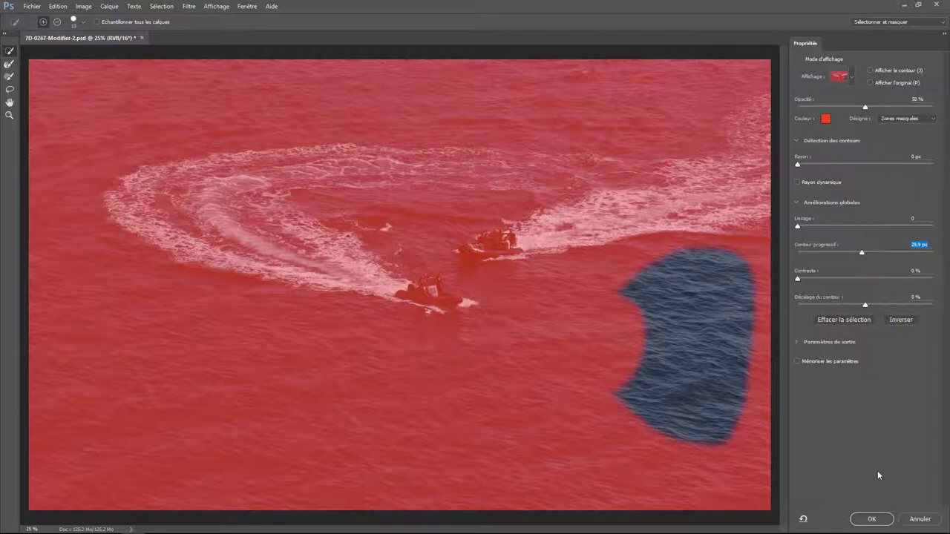
{"action": "left_click", "coordinate": [872, 519]}
- Copy the selected water to a new layer and move it over the wake's right end
{"action": "right_click", "coordinate": [682, 314]}
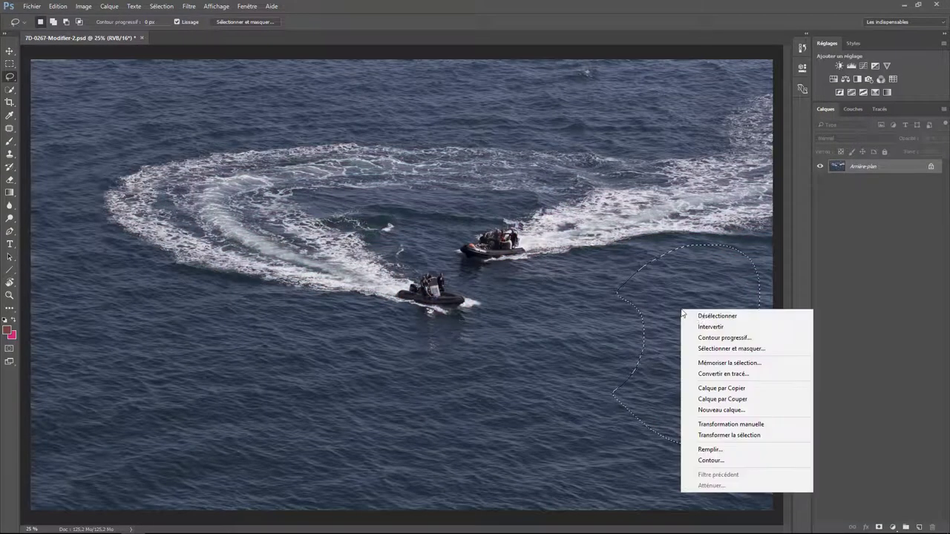
{"action": "left_click", "coordinate": [714, 388]}
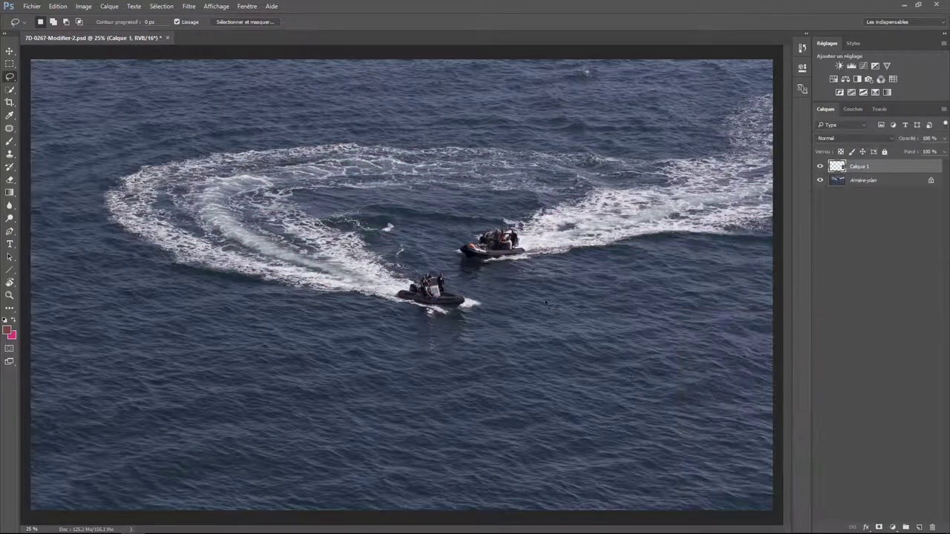
{"action": "left_click", "coordinate": [11, 51]}
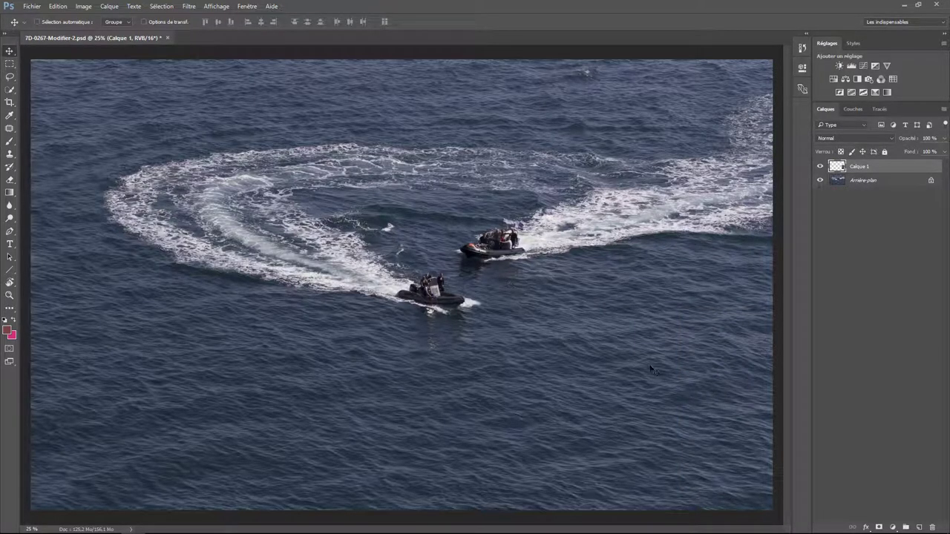
{"action": "mouse_move", "coordinate": [705, 320]}
{"action": "left_mouse_down"}
{"action": "mouse_move", "coordinate": [735, 191]}
{"action": "mouse_move", "coordinate": [751, 189]}
{"action": "mouse_move", "coordinate": [713, 187]}
{"action": "left_mouse_up"}
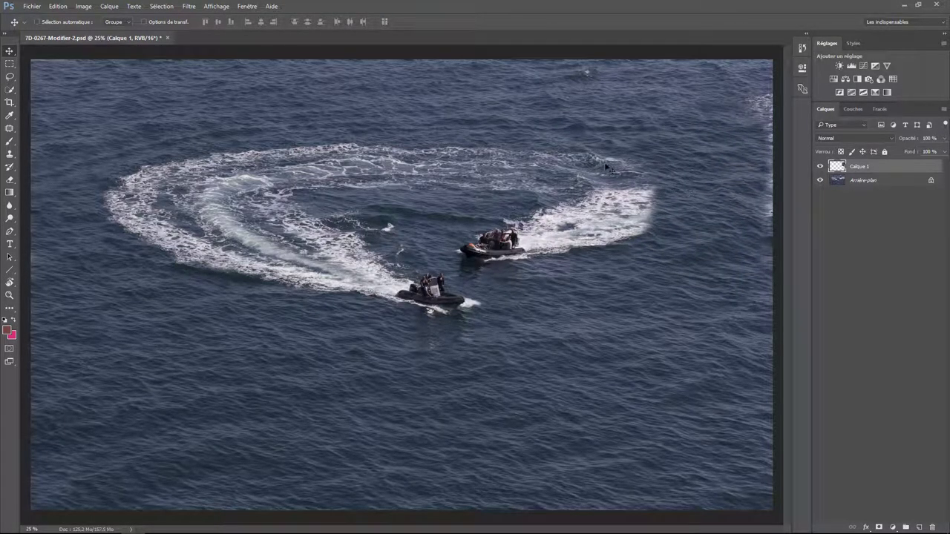
- Free Transform the water patch to about 94% scale and nudge it up-left
{"action": "left_click", "coordinate": [59, 6]}
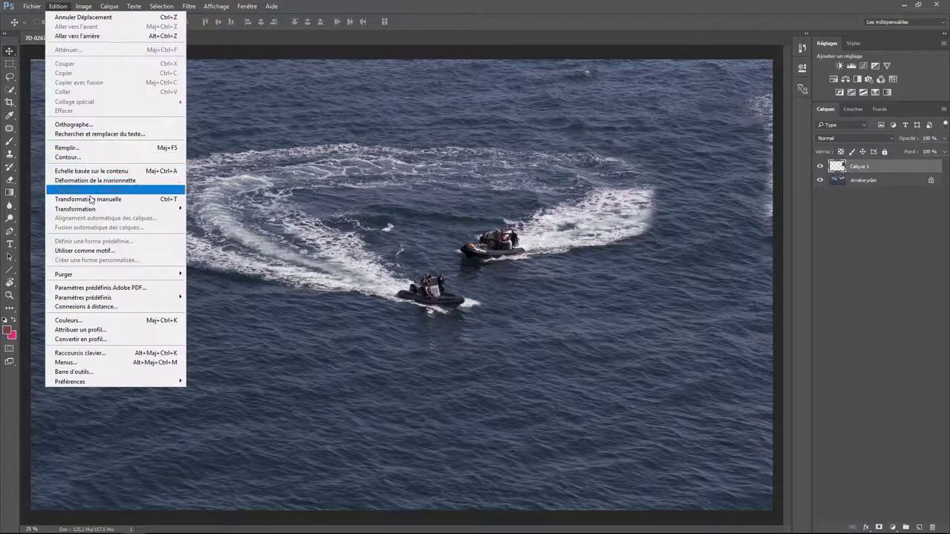
{"action": "mouse_move", "coordinate": [75, 208]}
{"action": "left_click", "coordinate": [208, 218]}
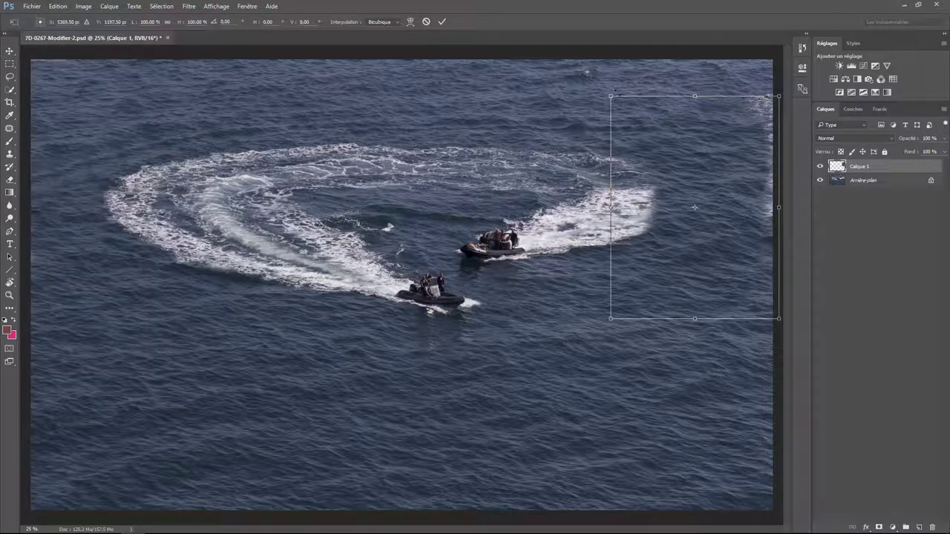
{"action": "mouse_move", "coordinate": [609, 96]}
{"action": "left_mouse_down"}
{"action": "mouse_move", "coordinate": [626, 117]}
{"action": "mouse_move", "coordinate": [620, 109]}
{"action": "left_mouse_up"}
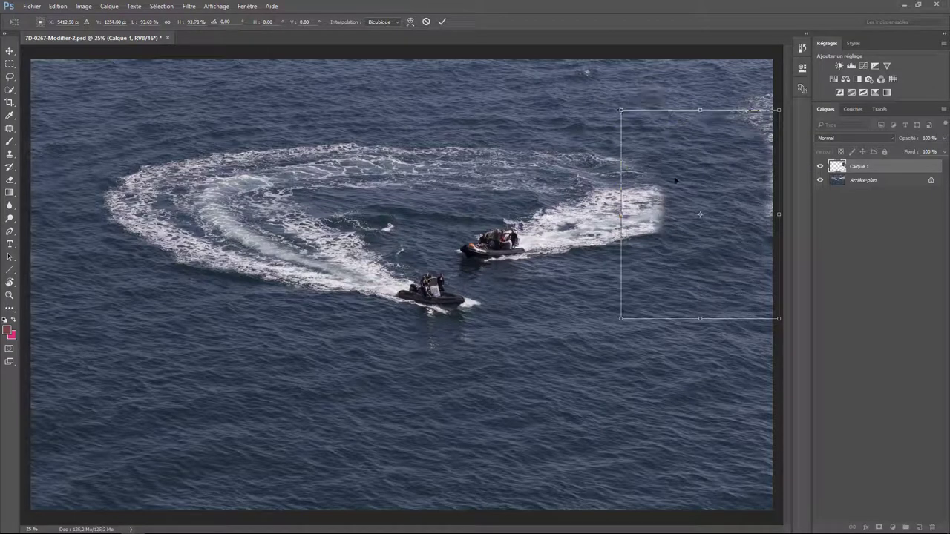
{"action": "left_click_drag", "start_coordinate": [686, 190], "coordinate": [681, 185]}
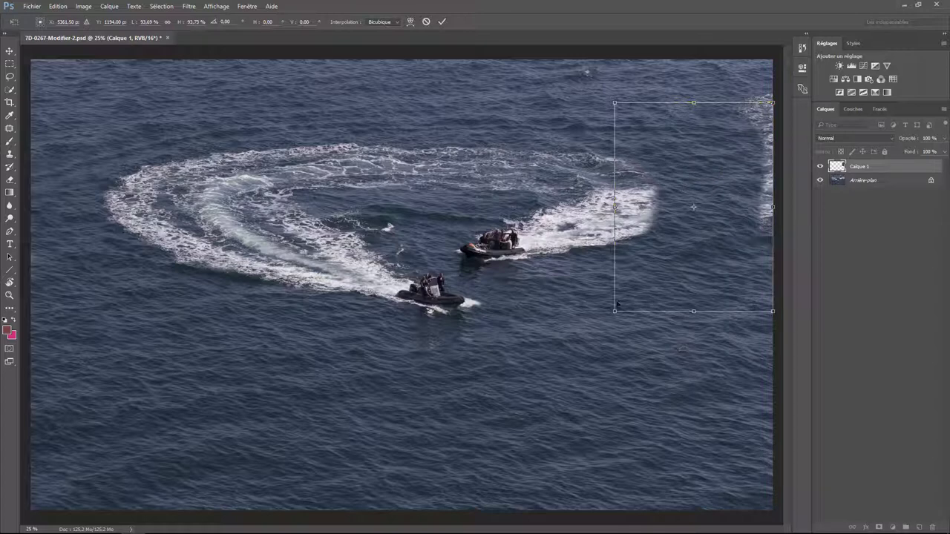
{"action": "key", "text": "Return"}
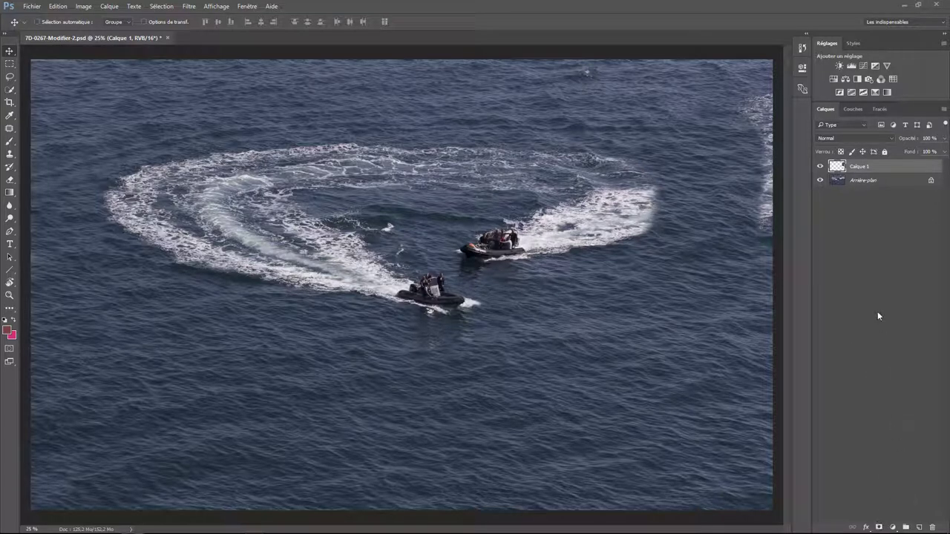
- Add a layer mask to Calque 1 and drag a black-to-white gradient across the wake's right edge
{"action": "left_click", "coordinate": [879, 526]}
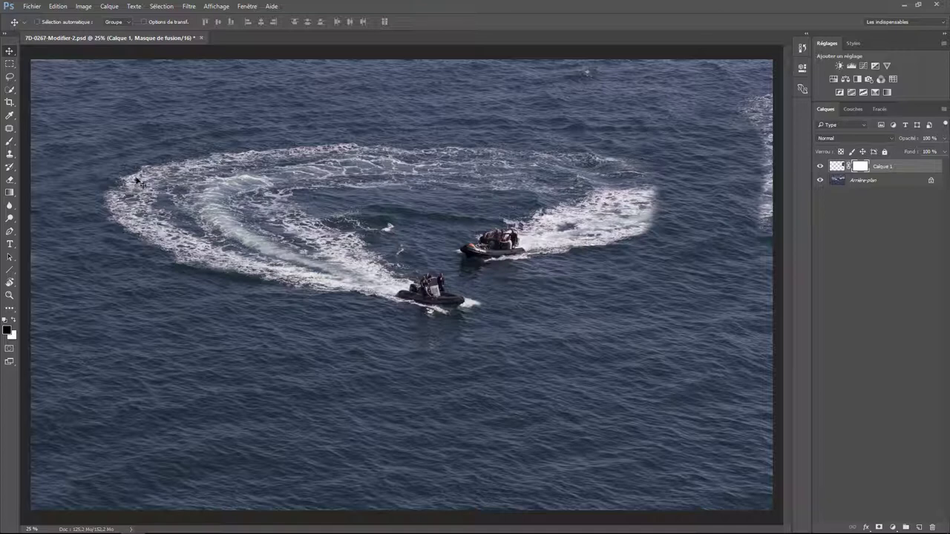
{"action": "left_click", "coordinate": [10, 193]}
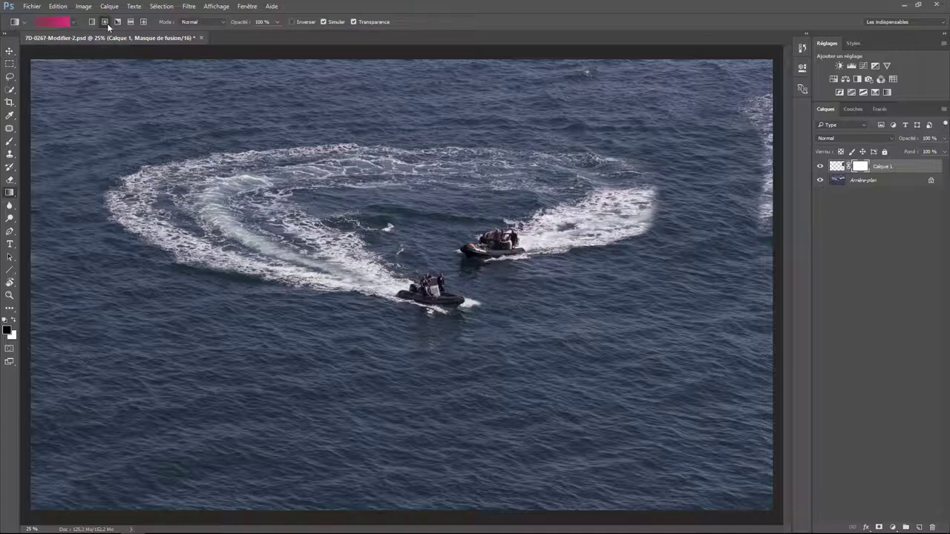
{"action": "left_click", "coordinate": [860, 166]}
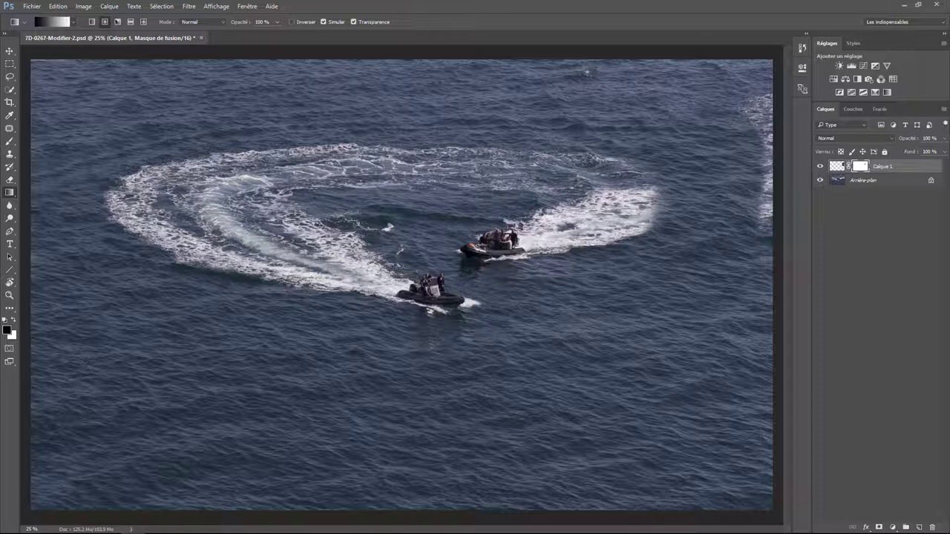
{"action": "left_click_drag", "start_coordinate": [633, 200], "coordinate": [689, 200]}
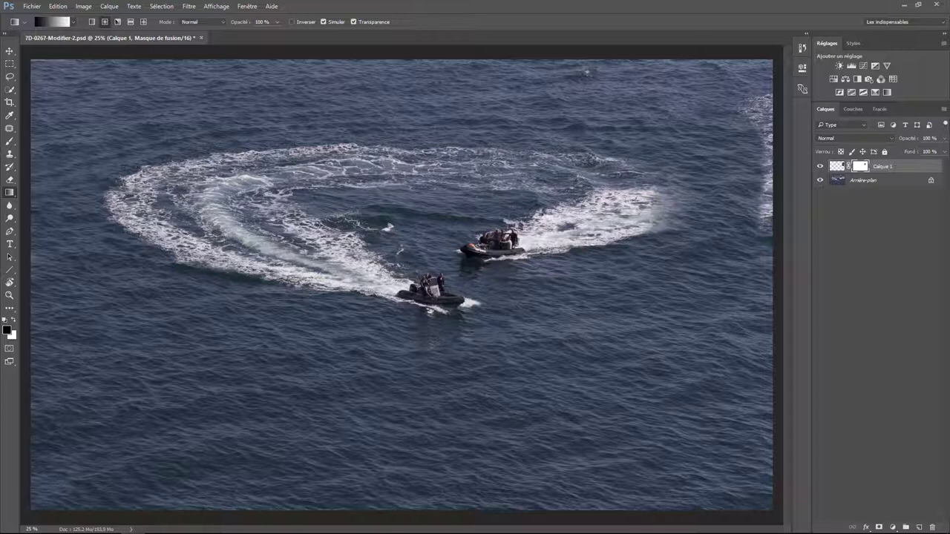
{"action": "left_click_drag", "start_coordinate": [629, 199], "coordinate": [680, 199]}
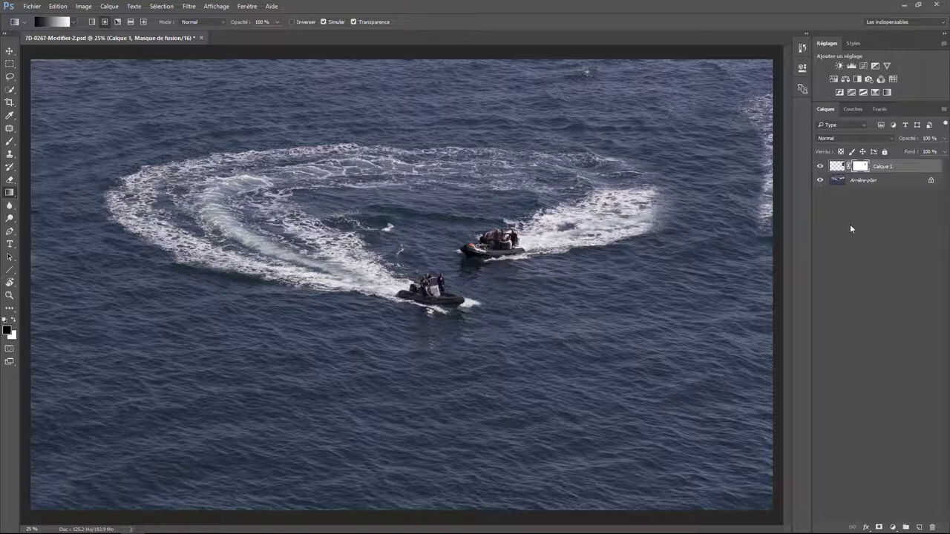
- Merge Calque 1 into the background and clone water over the right-edge foam
{"action": "right_click", "coordinate": [854, 181]}
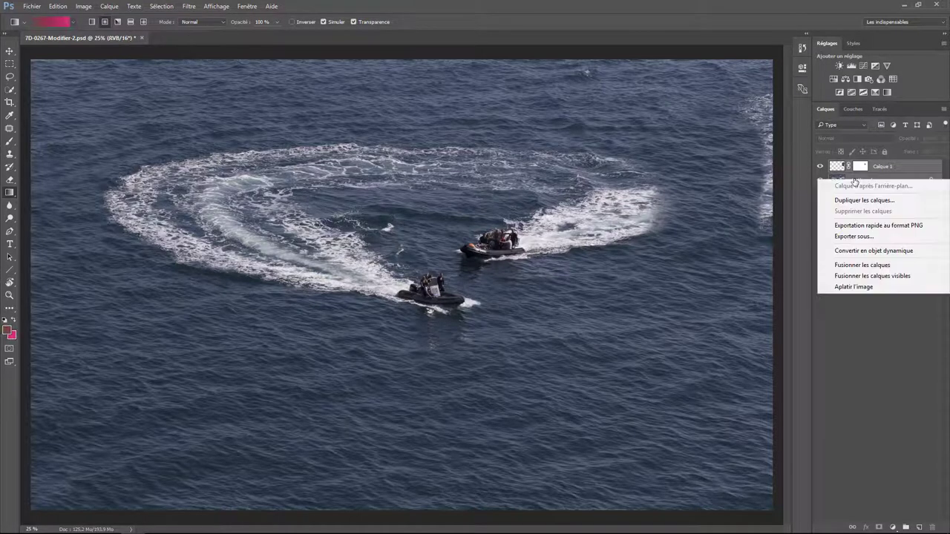
{"action": "left_click", "coordinate": [865, 265]}
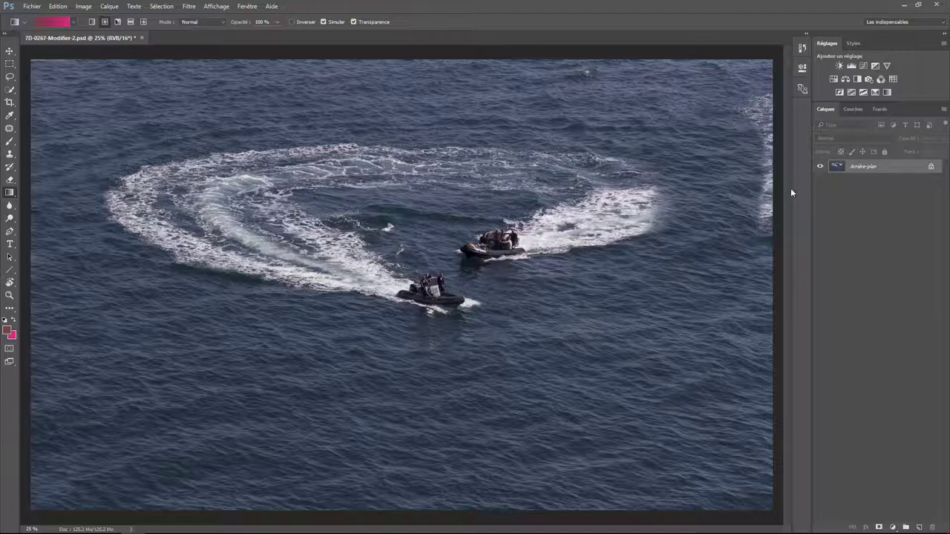
{"action": "left_click", "coordinate": [9, 154]}
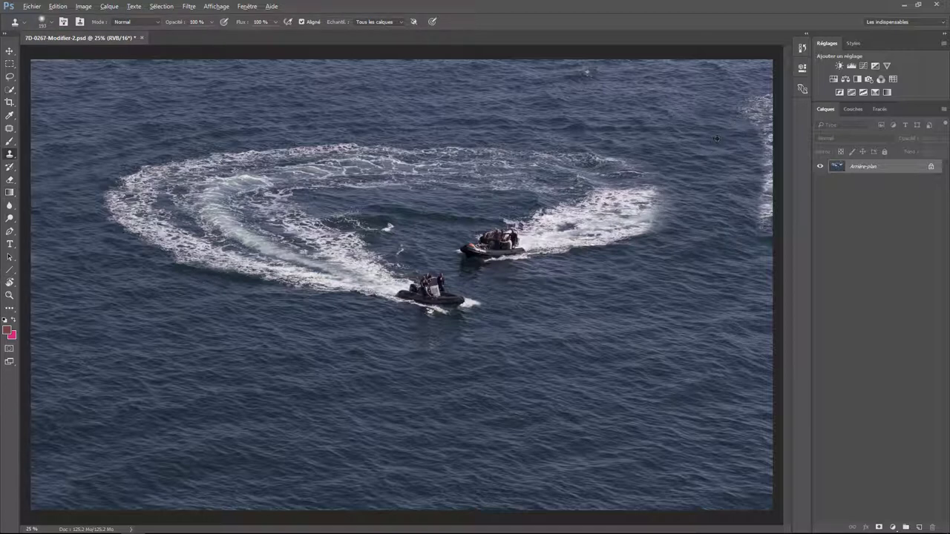
{"action": "mouse_move", "coordinate": [755, 132]}
{"action": "left_mouse_down"}
{"action": "mouse_move", "coordinate": [747, 189]}
{"action": "mouse_move", "coordinate": [767, 241]}
{"action": "left_mouse_up"}
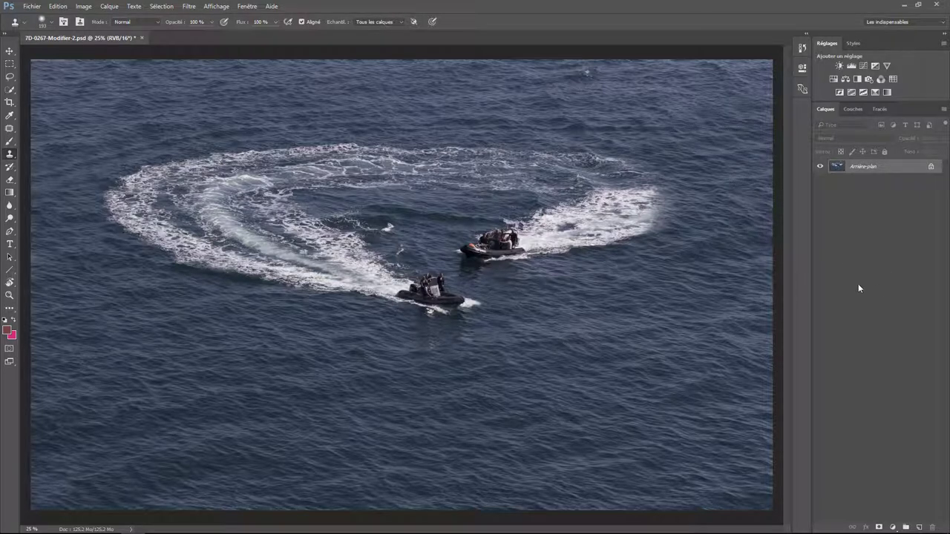
{"action": "key", "text": "j"}
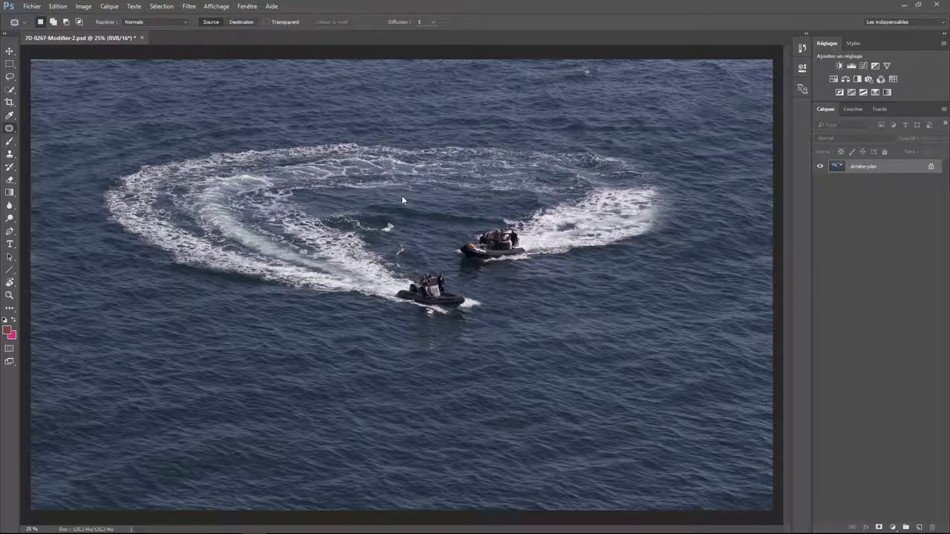
- Launch Filter > Liquify (Fluidité) and dismiss the information notice
{"action": "left_click", "coordinate": [190, 6]}
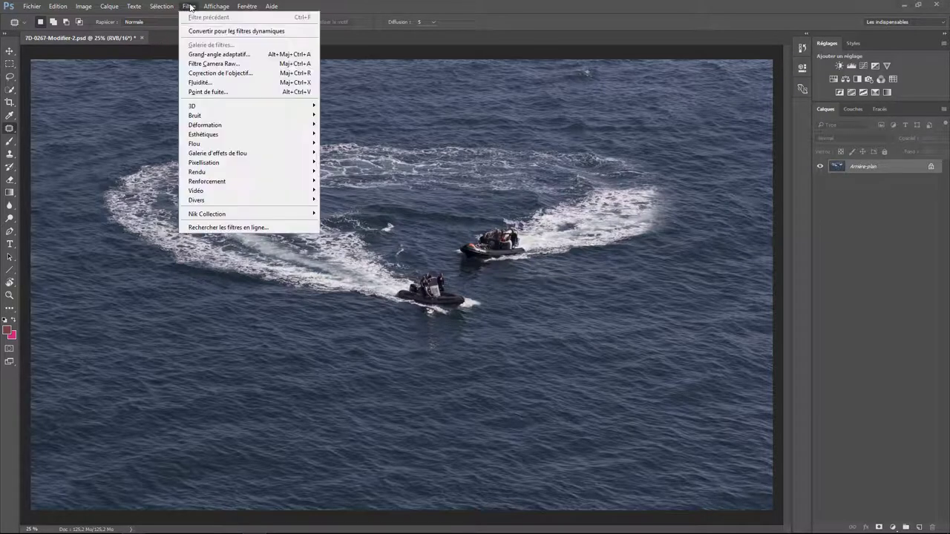
{"action": "left_click", "coordinate": [200, 82]}
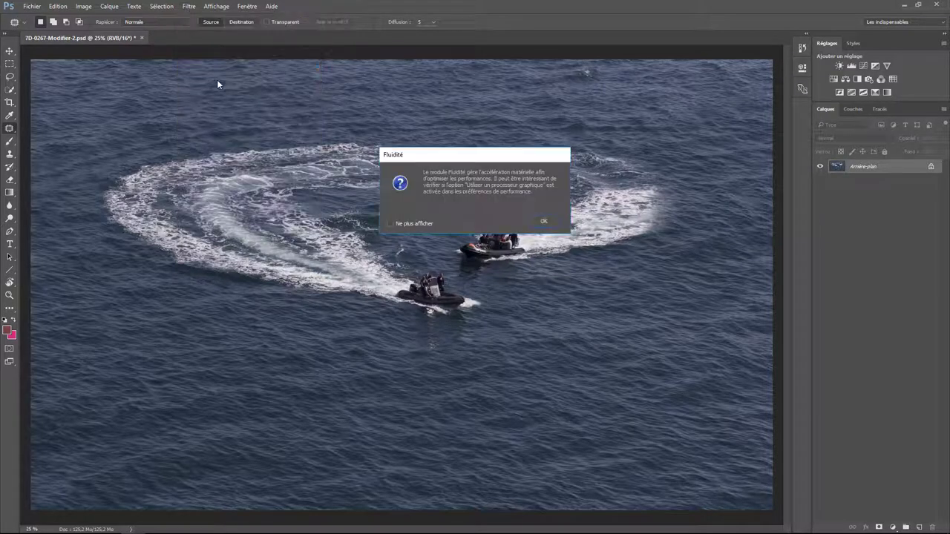
{"action": "left_click", "coordinate": [541, 222]}
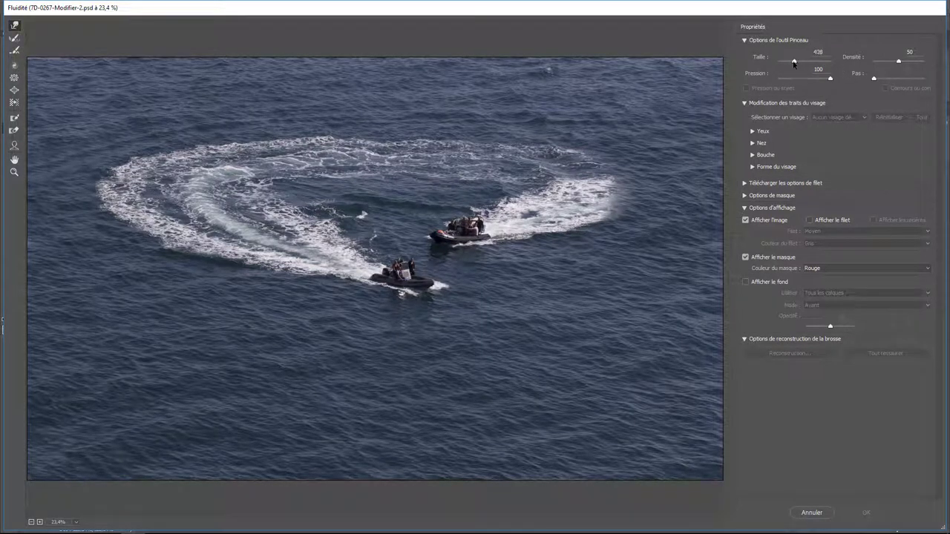
- With a 657 Liquify brush, push the wake's top and right lobe into a heart and apply
{"action": "left_click_drag", "start_coordinate": [799, 62], "coordinate": [800, 66]}
{"action": "mouse_move", "coordinate": [366, 156]}
{"action": "left_mouse_down"}
{"action": "mouse_move", "coordinate": [369, 183]}
{"action": "mouse_move", "coordinate": [369, 160]}
{"action": "left_mouse_up"}
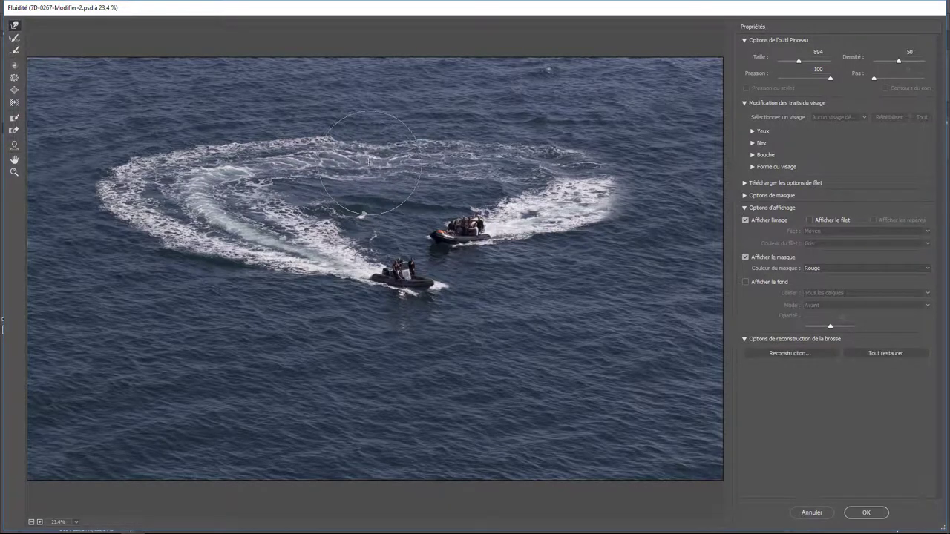
{"action": "key", "text": "ctrl+z"}
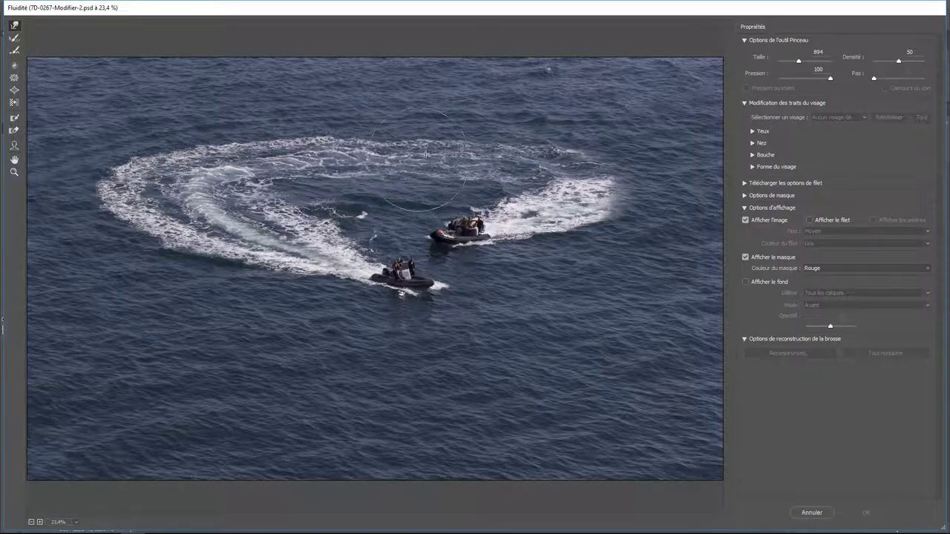
{"action": "left_click_drag", "start_coordinate": [798, 62], "coordinate": [796, 62]}
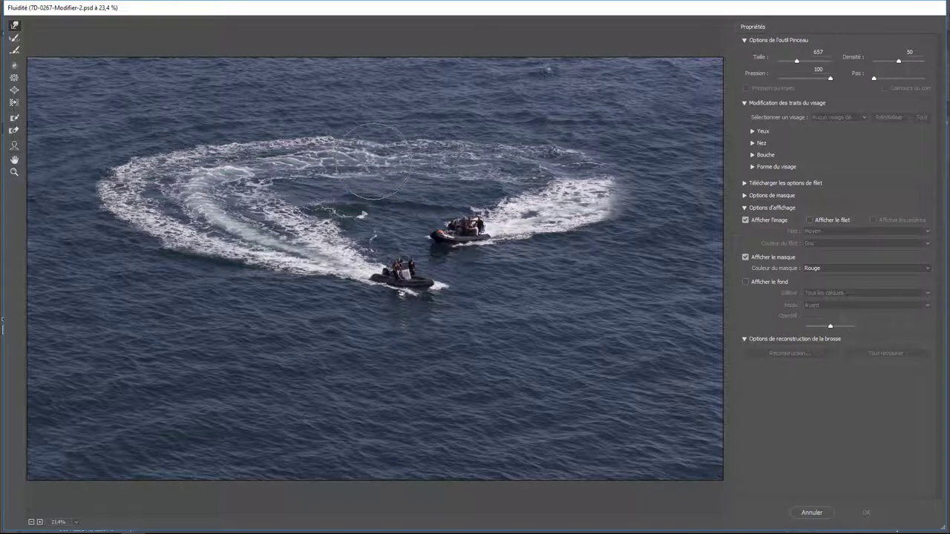
{"action": "mouse_move", "coordinate": [373, 159]}
{"action": "left_mouse_down"}
{"action": "mouse_move", "coordinate": [380, 168]}
{"action": "mouse_move", "coordinate": [378, 145]}
{"action": "mouse_move", "coordinate": [404, 141]}
{"action": "mouse_move", "coordinate": [360, 140]}
{"action": "mouse_move", "coordinate": [367, 135]}
{"action": "left_mouse_up"}
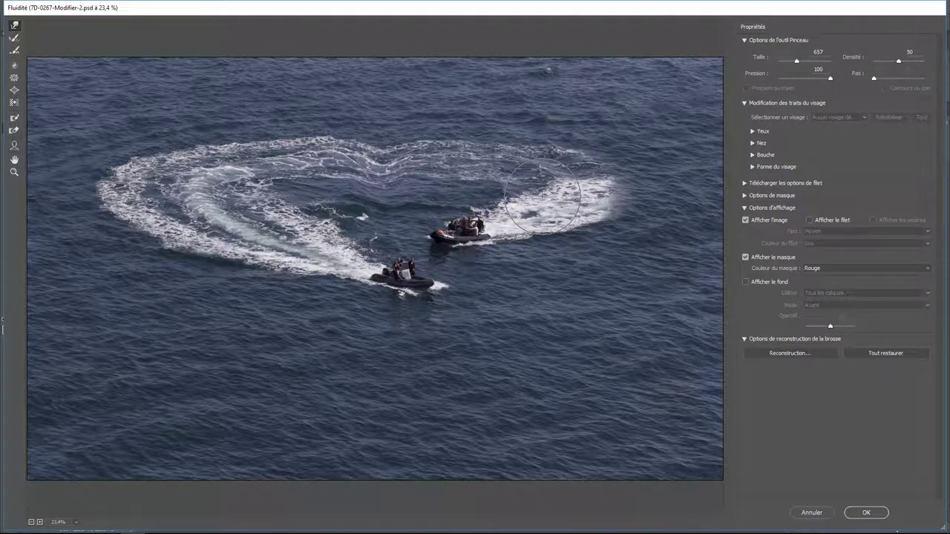
{"action": "left_click_drag", "start_coordinate": [543, 196], "coordinate": [541, 201]}
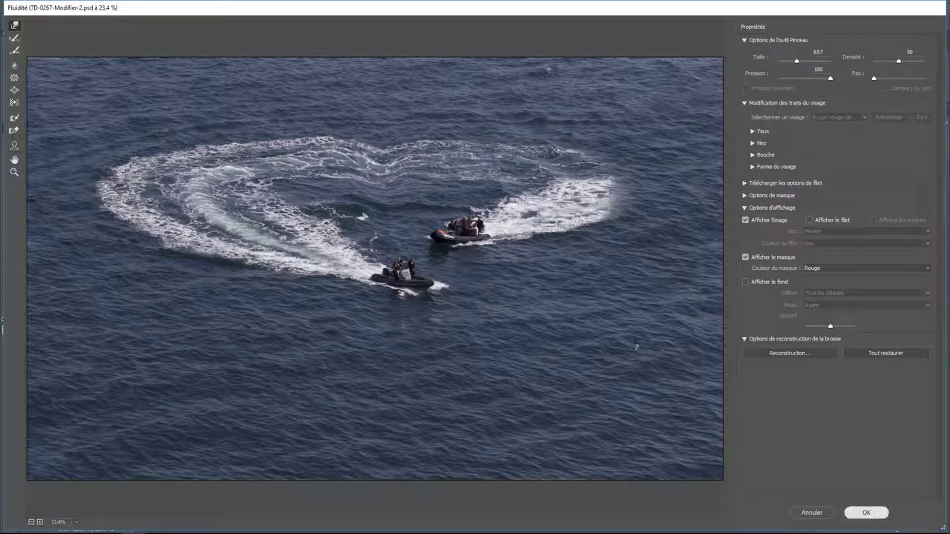
{"action": "left_click", "coordinate": [865, 512]}
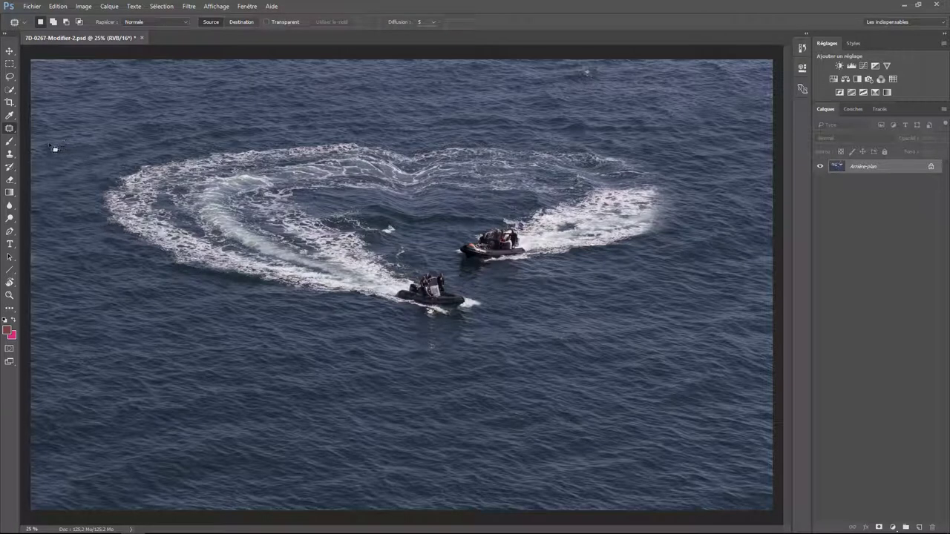
- Lasso the wake's left edge, feather it 18,2 px, and copy it to a new layer
{"action": "left_click", "coordinate": [10, 76]}
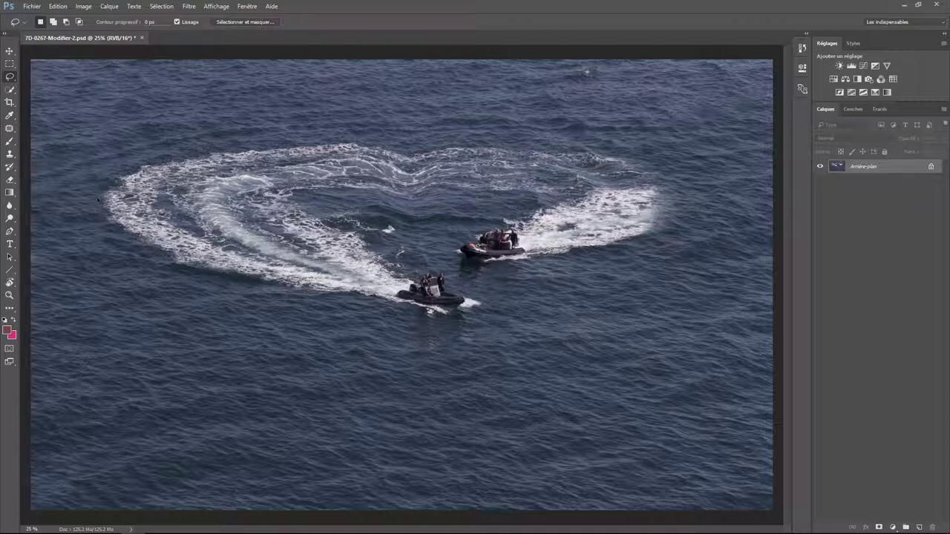
{"action": "mouse_move", "coordinate": [98, 196]}
{"action": "left_mouse_down"}
{"action": "mouse_move", "coordinate": [140, 253]}
{"action": "mouse_move", "coordinate": [99, 230]}
{"action": "mouse_move", "coordinate": [90, 197]}
{"action": "left_mouse_up"}
{"action": "left_click", "coordinate": [240, 22]}
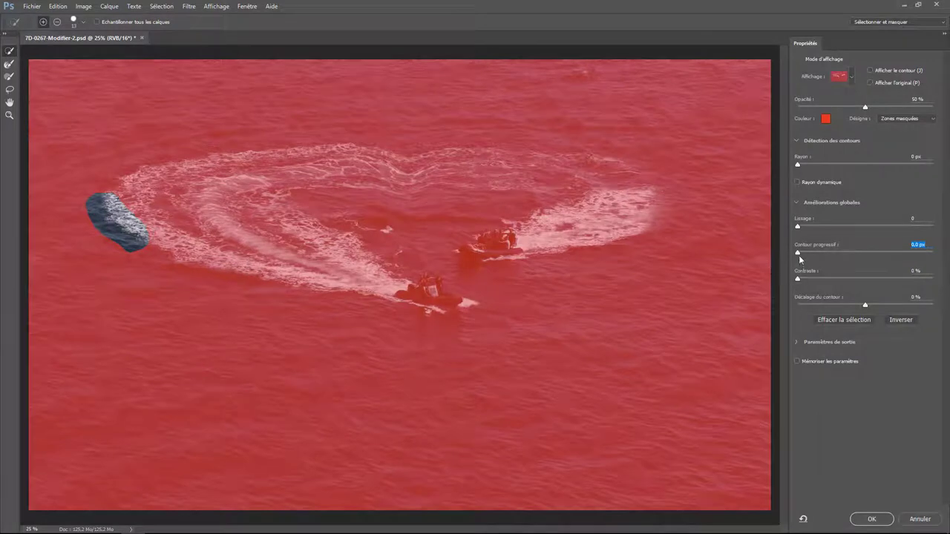
{"action": "left_click_drag", "start_coordinate": [798, 253], "coordinate": [816, 253]}
{"action": "left_click_drag", "start_coordinate": [831, 258], "coordinate": [855, 260]}
{"action": "left_click", "coordinate": [877, 521]}
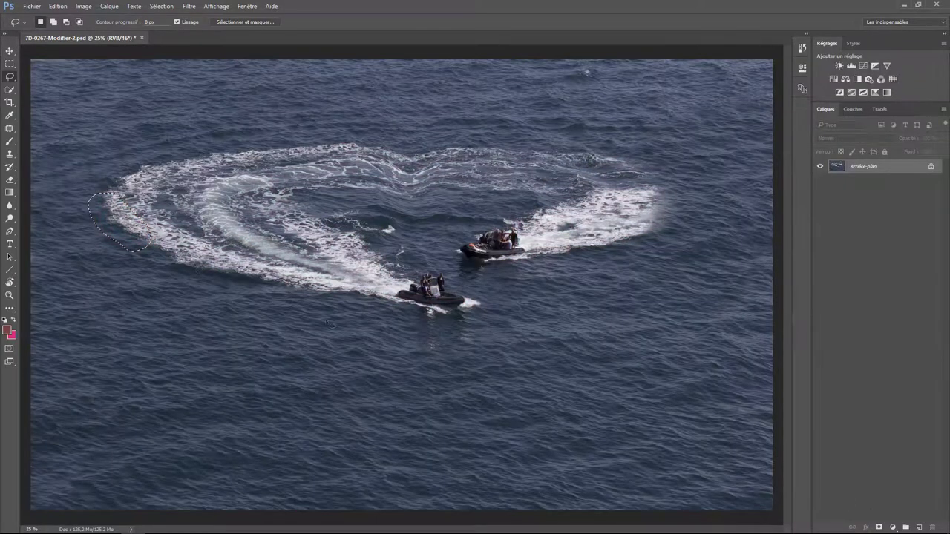
{"action": "right_click", "coordinate": [119, 223]}
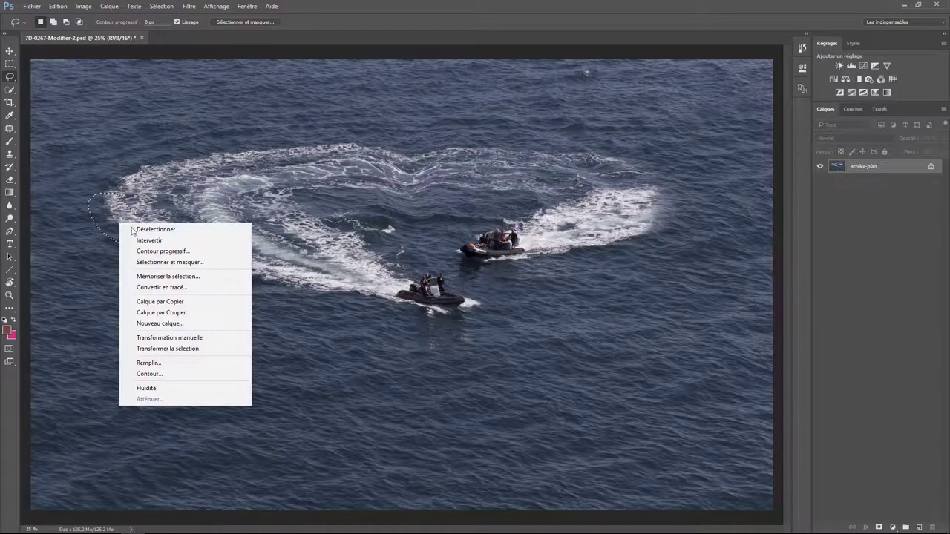
{"action": "left_click", "coordinate": [160, 301]}
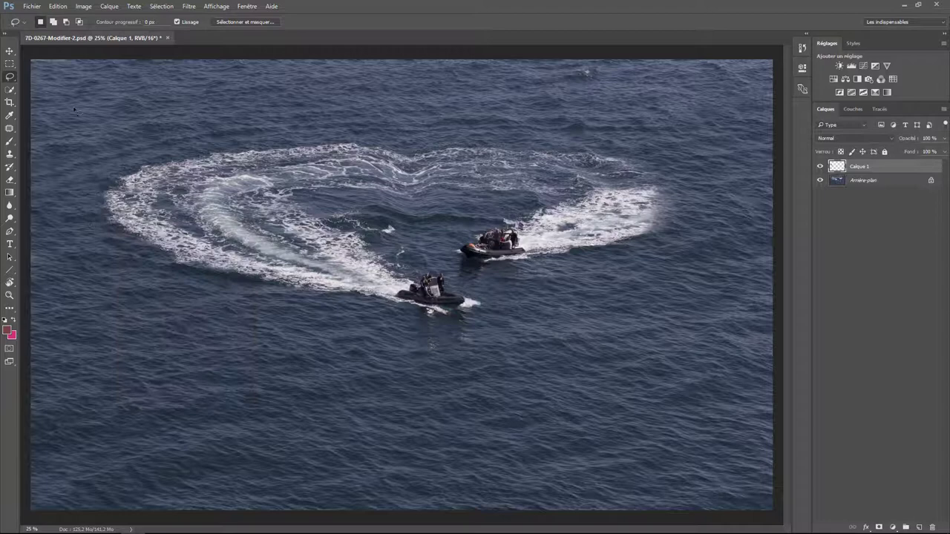
- Flip Calque 1 horizontally, slide it onto the heart's left side, and set opacity to 76%
{"action": "left_click", "coordinate": [57, 9]}
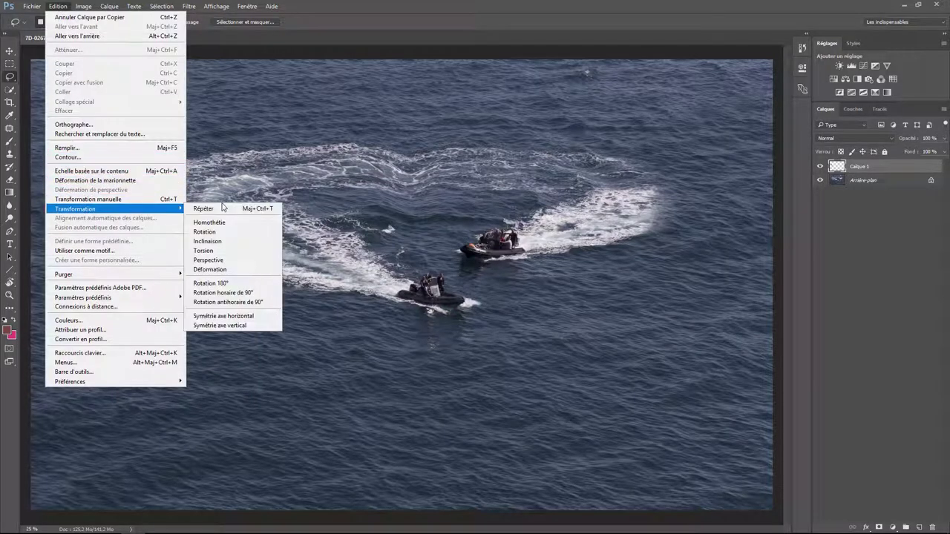
{"action": "mouse_move", "coordinate": [75, 208]}
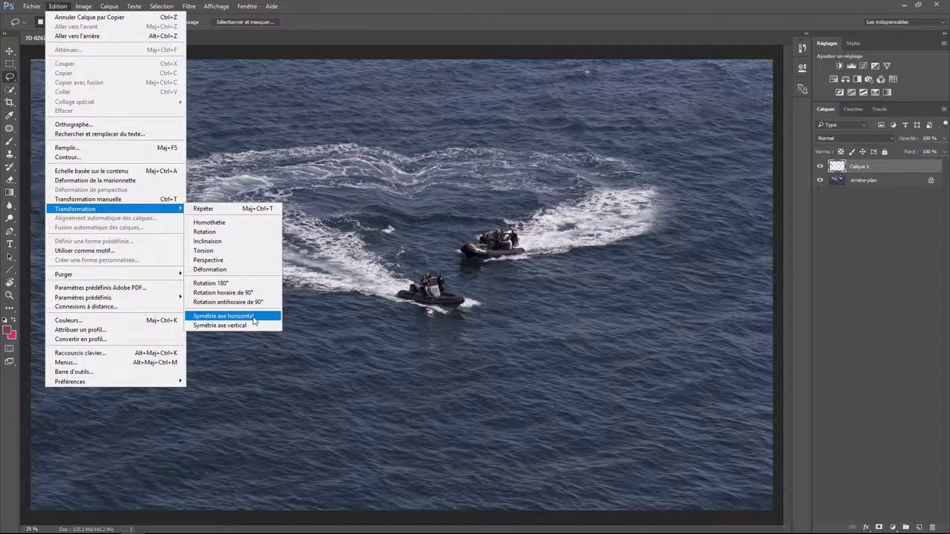
{"action": "left_click", "coordinate": [253, 317]}
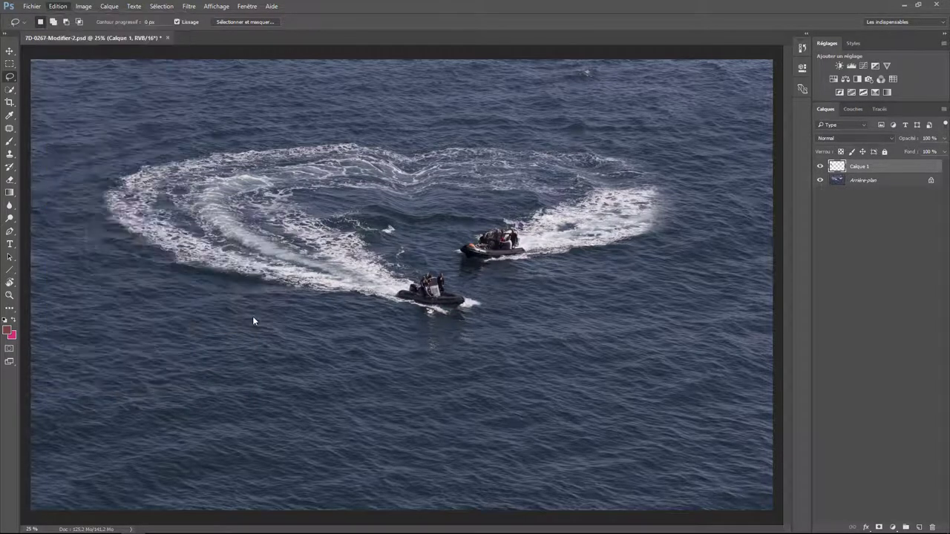
{"action": "left_click", "coordinate": [9, 51]}
{"action": "mouse_move", "coordinate": [130, 215]}
{"action": "left_mouse_down"}
{"action": "mouse_move", "coordinate": [664, 231]}
{"action": "mouse_move", "coordinate": [649, 219]}
{"action": "mouse_move", "coordinate": [658, 220]}
{"action": "left_mouse_up"}
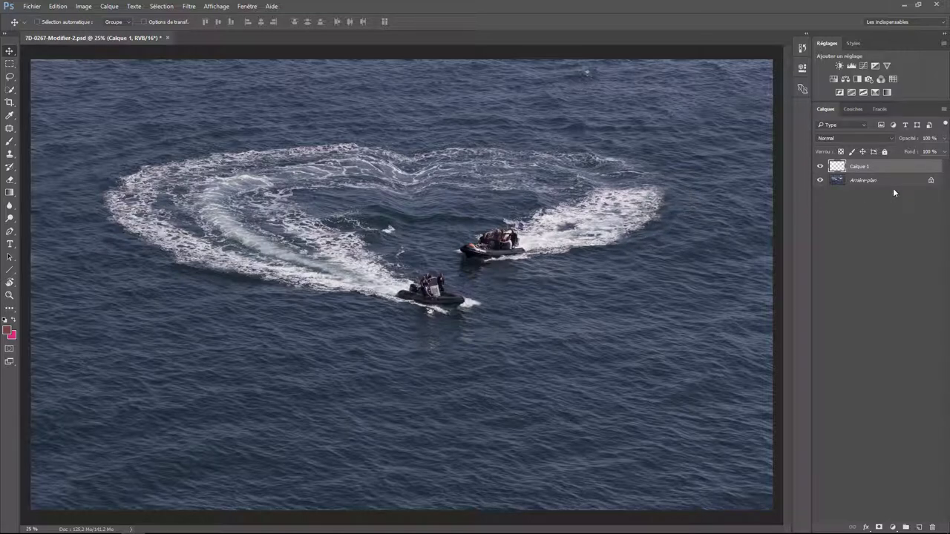
{"action": "left_click", "coordinate": [943, 139]}
{"action": "left_click_drag", "start_coordinate": [942, 151], "coordinate": [933, 152]}
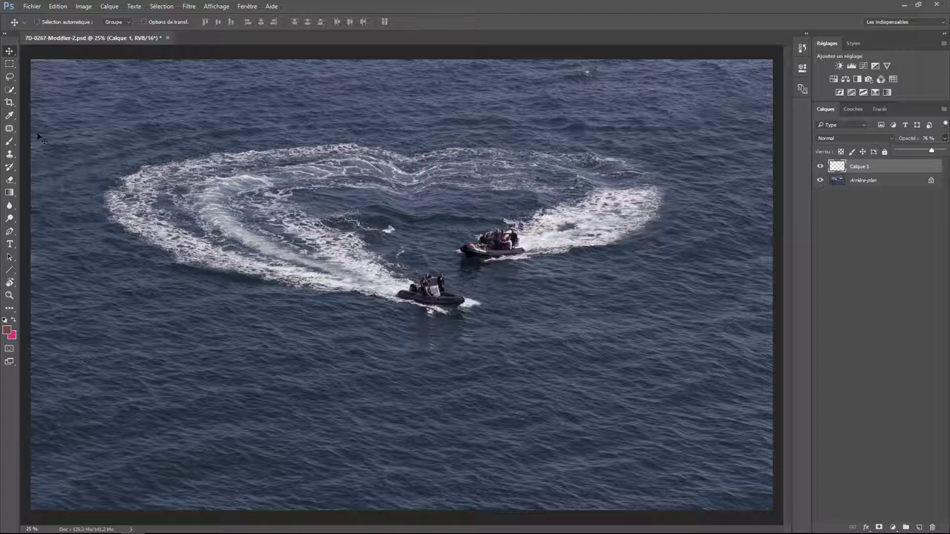
- Crop to a 16:9 frame of 5368 × 3020 px framing the heart wake and boats
{"action": "left_click", "coordinate": [11, 103]}
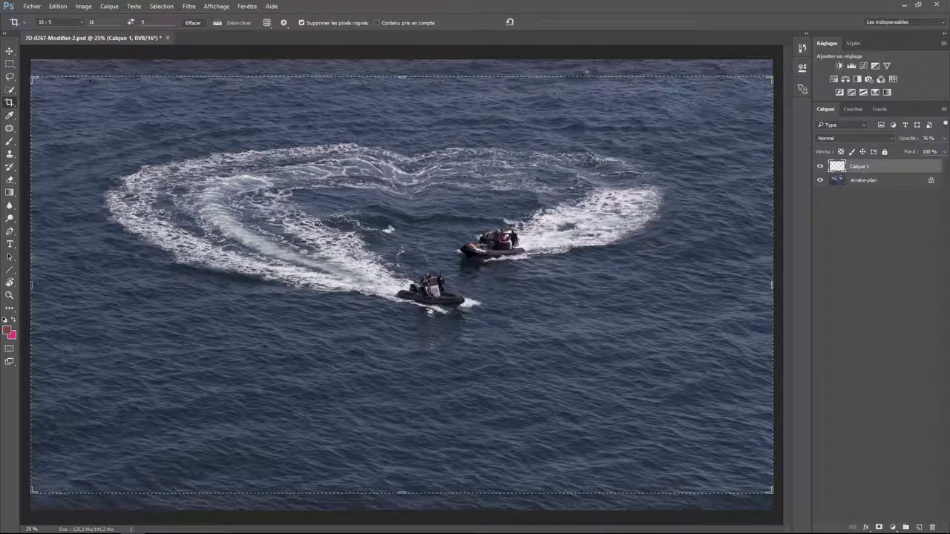
{"action": "left_click_drag", "start_coordinate": [31, 77], "coordinate": [57, 91]}
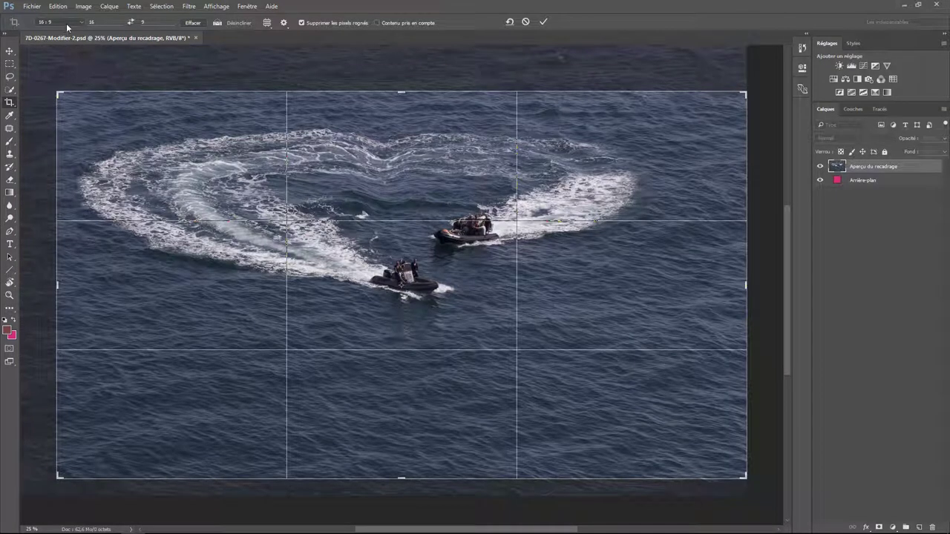
{"action": "left_click", "coordinate": [66, 23]}
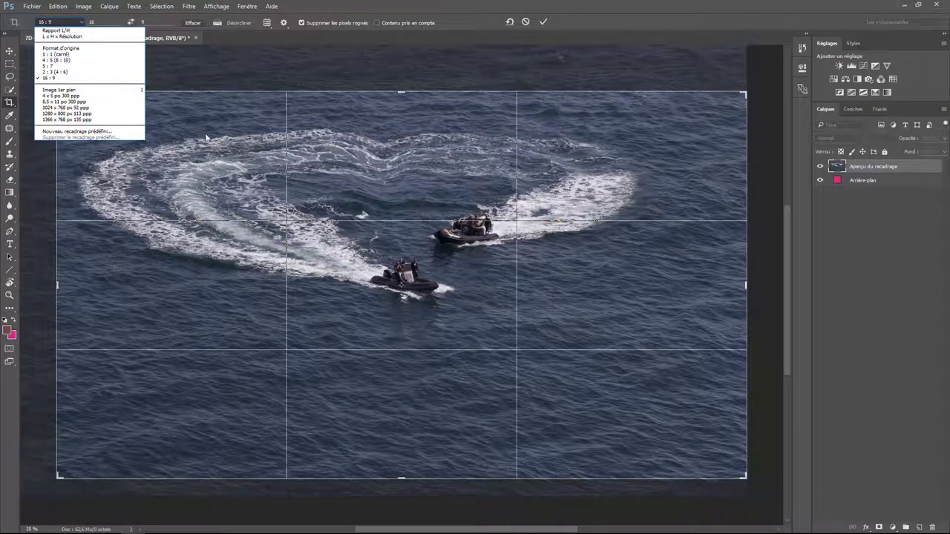
{"action": "left_click", "coordinate": [421, 230]}
{"action": "left_click_drag", "start_coordinate": [437, 254], "coordinate": [441, 303]}
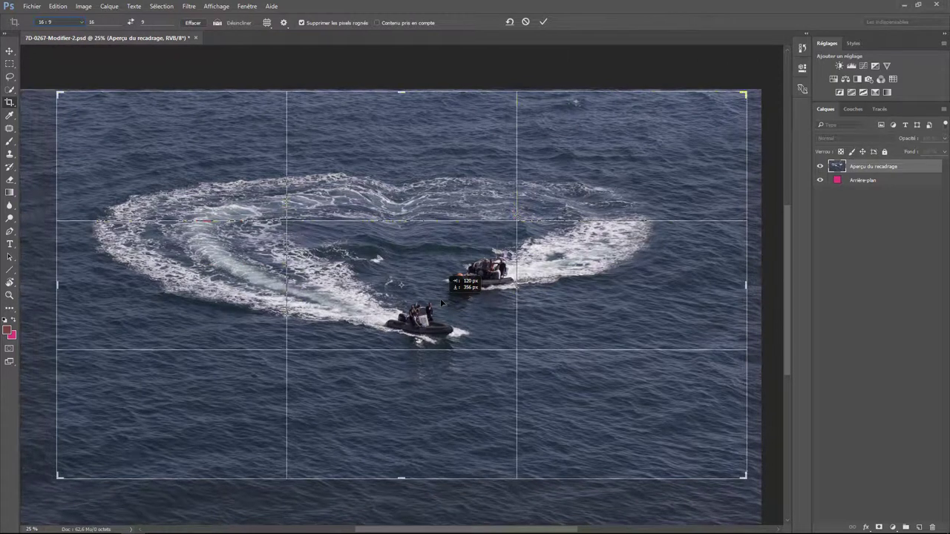
{"action": "left_click_drag", "start_coordinate": [440, 302], "coordinate": [443, 304]}
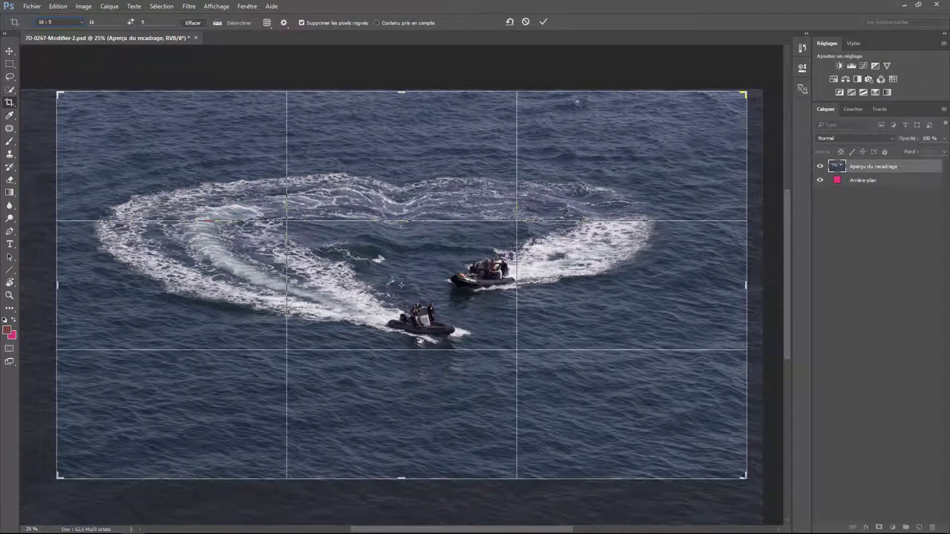
{"action": "left_click_drag", "start_coordinate": [744, 475], "coordinate": [731, 468]}
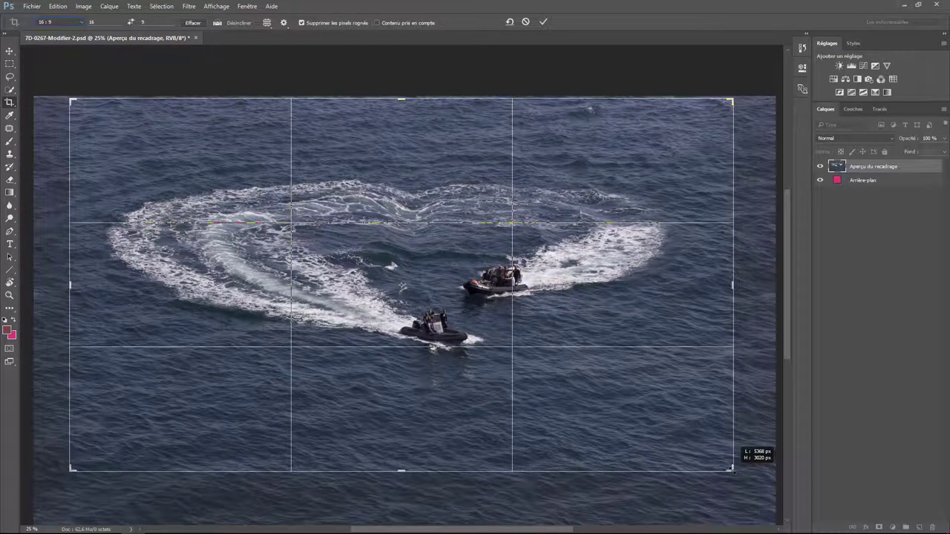
{"action": "left_click_drag", "start_coordinate": [731, 469], "coordinate": [730, 468]}
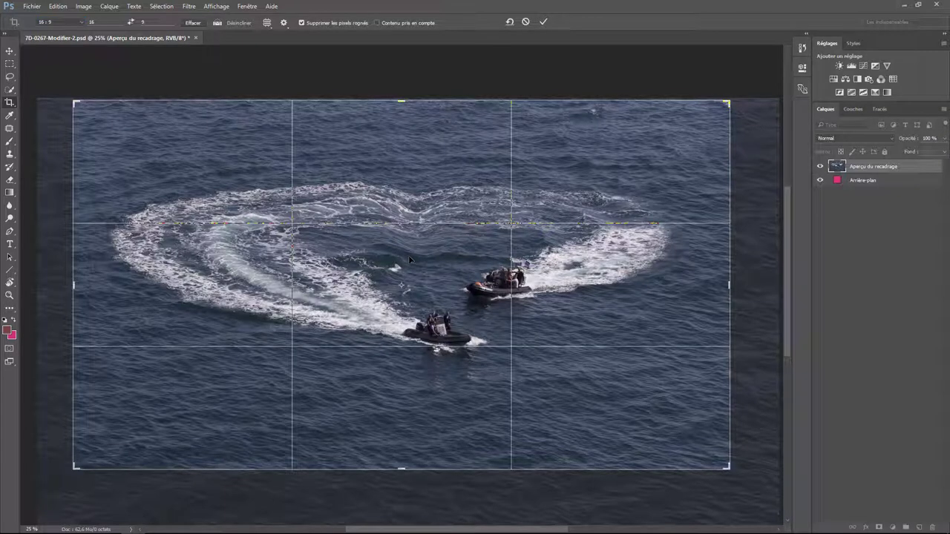
{"action": "left_click", "coordinate": [542, 22]}
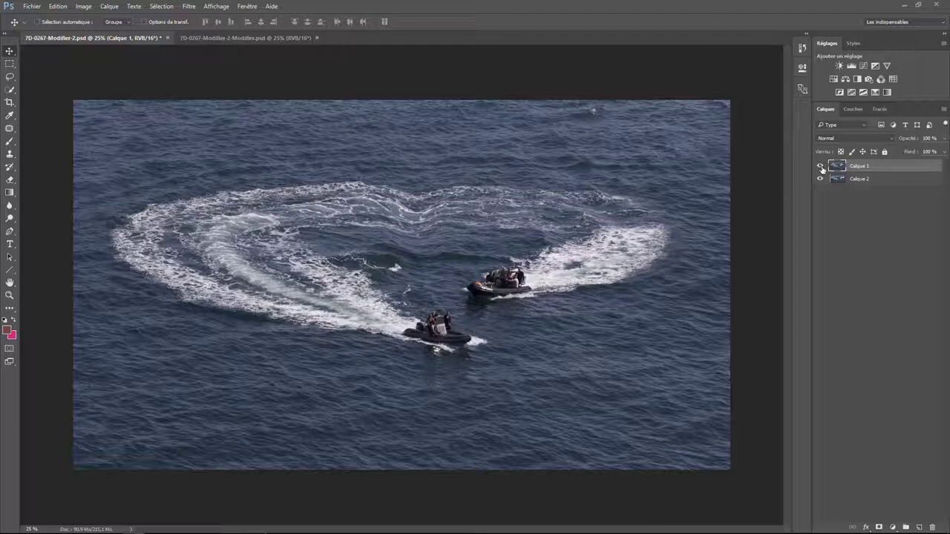
- Toggle Calque 1's visibility twice to compare against Calque 2, leaving it visible
{"action": "left_click", "coordinate": [821, 166]}
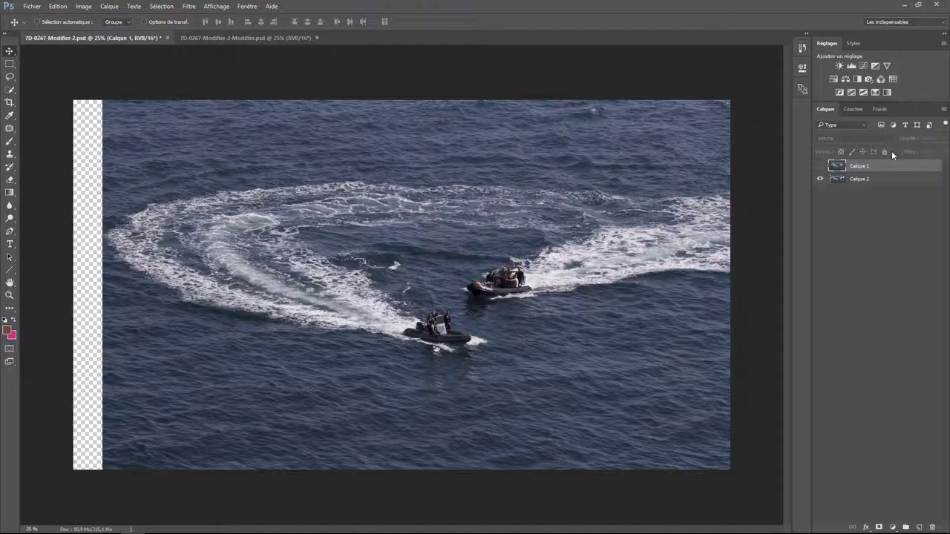
{"action": "left_click", "coordinate": [820, 166]}
{"action": "left_click", "coordinate": [821, 167]}
{"action": "left_click", "coordinate": [821, 166]}
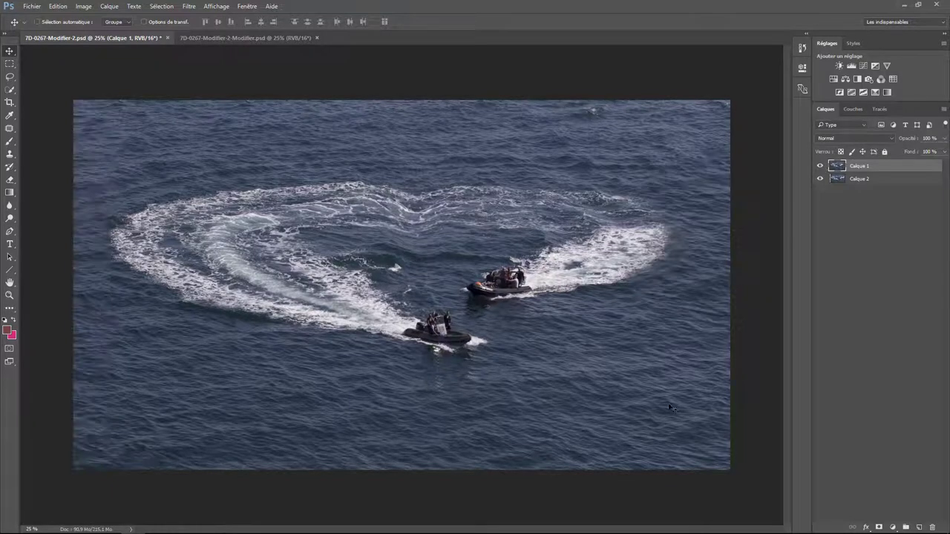